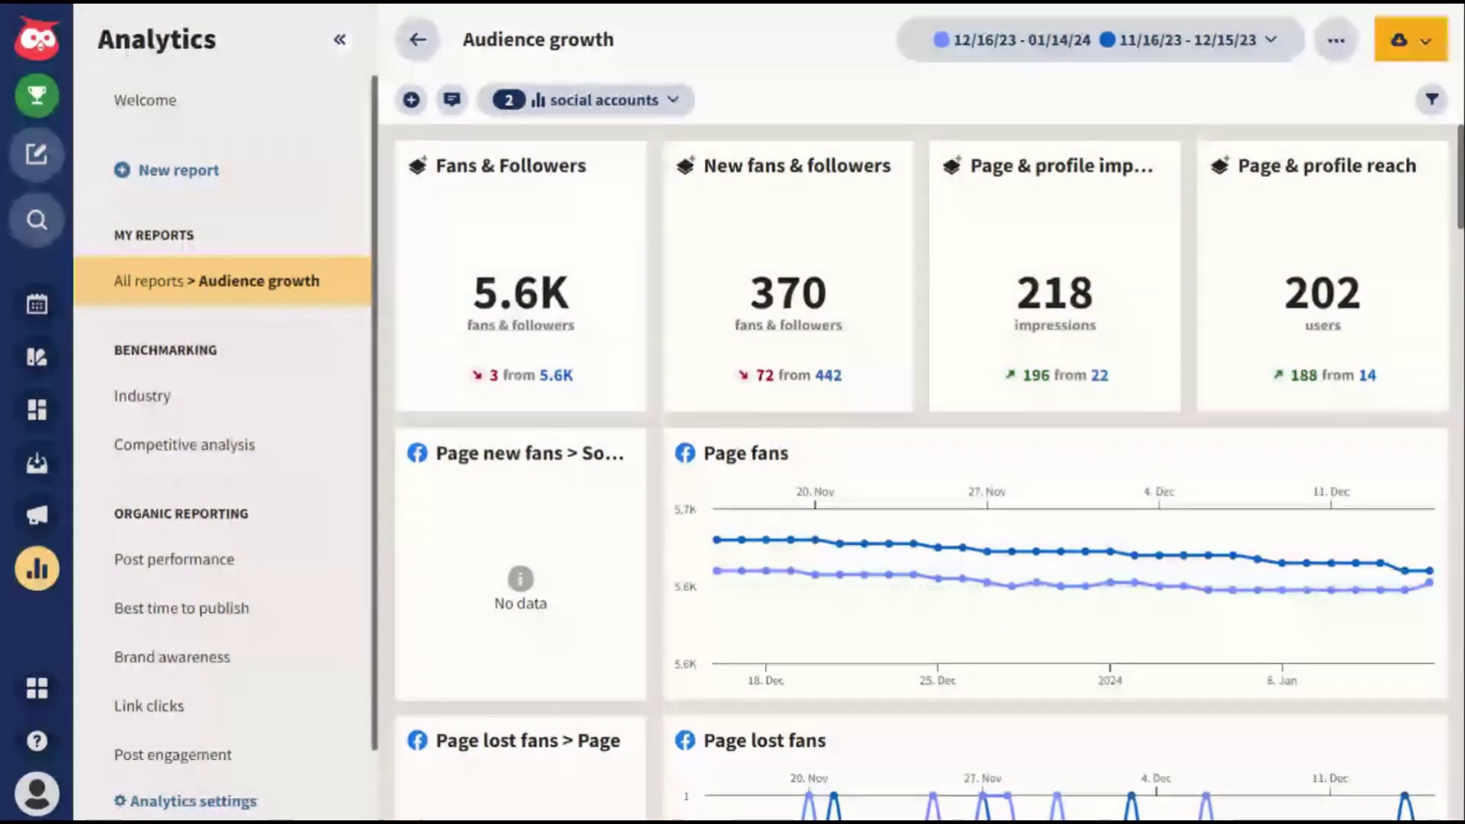
Review the Audience growth report: 5.6K fans & followers, 370 new, 218 impressions, 202 reach.
mouse_move(757, 143)
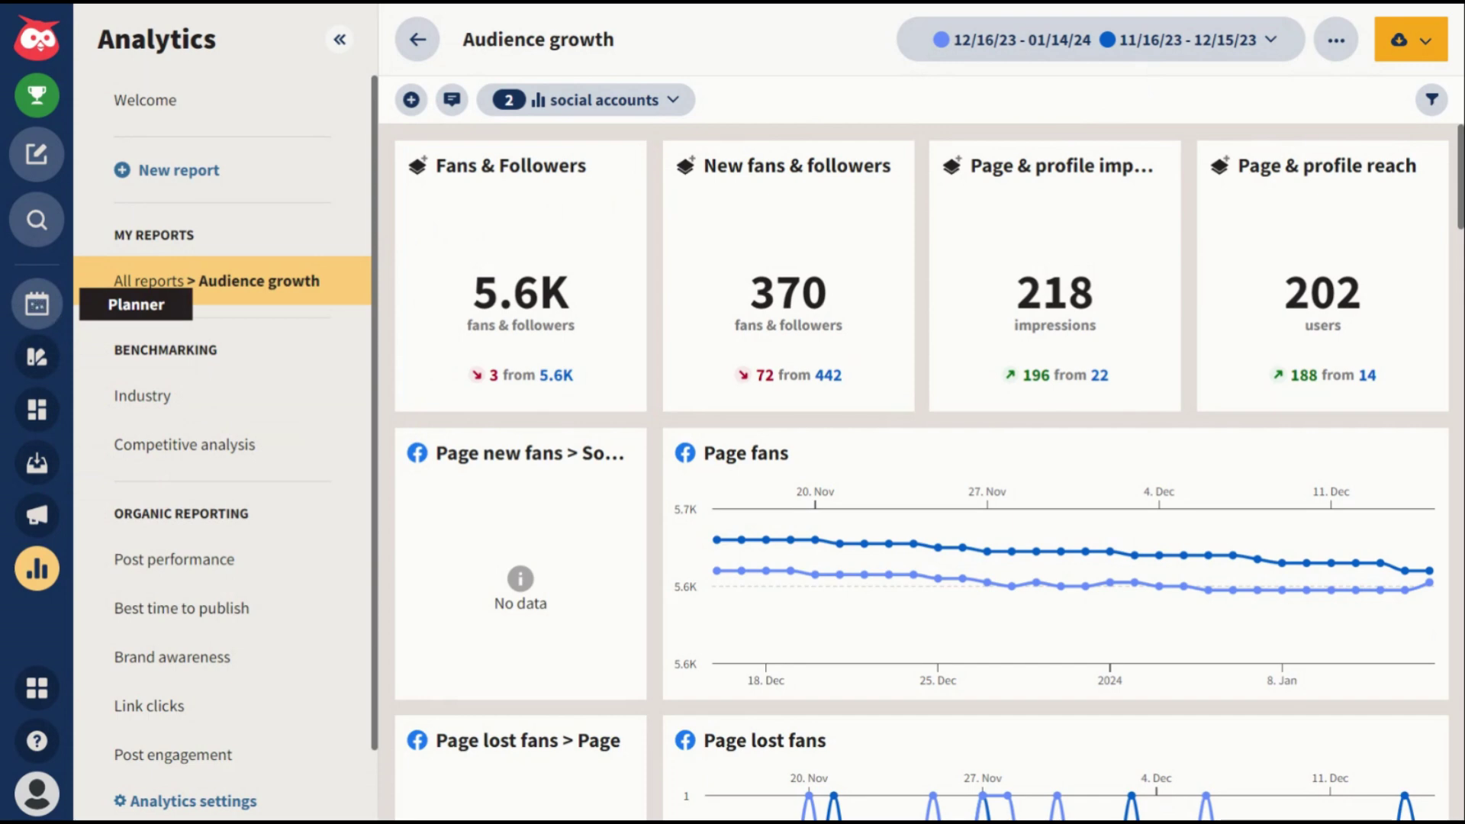
Open the Planner calendar and look over the Jan 21–27, 2024 week.
left_click(37, 305)
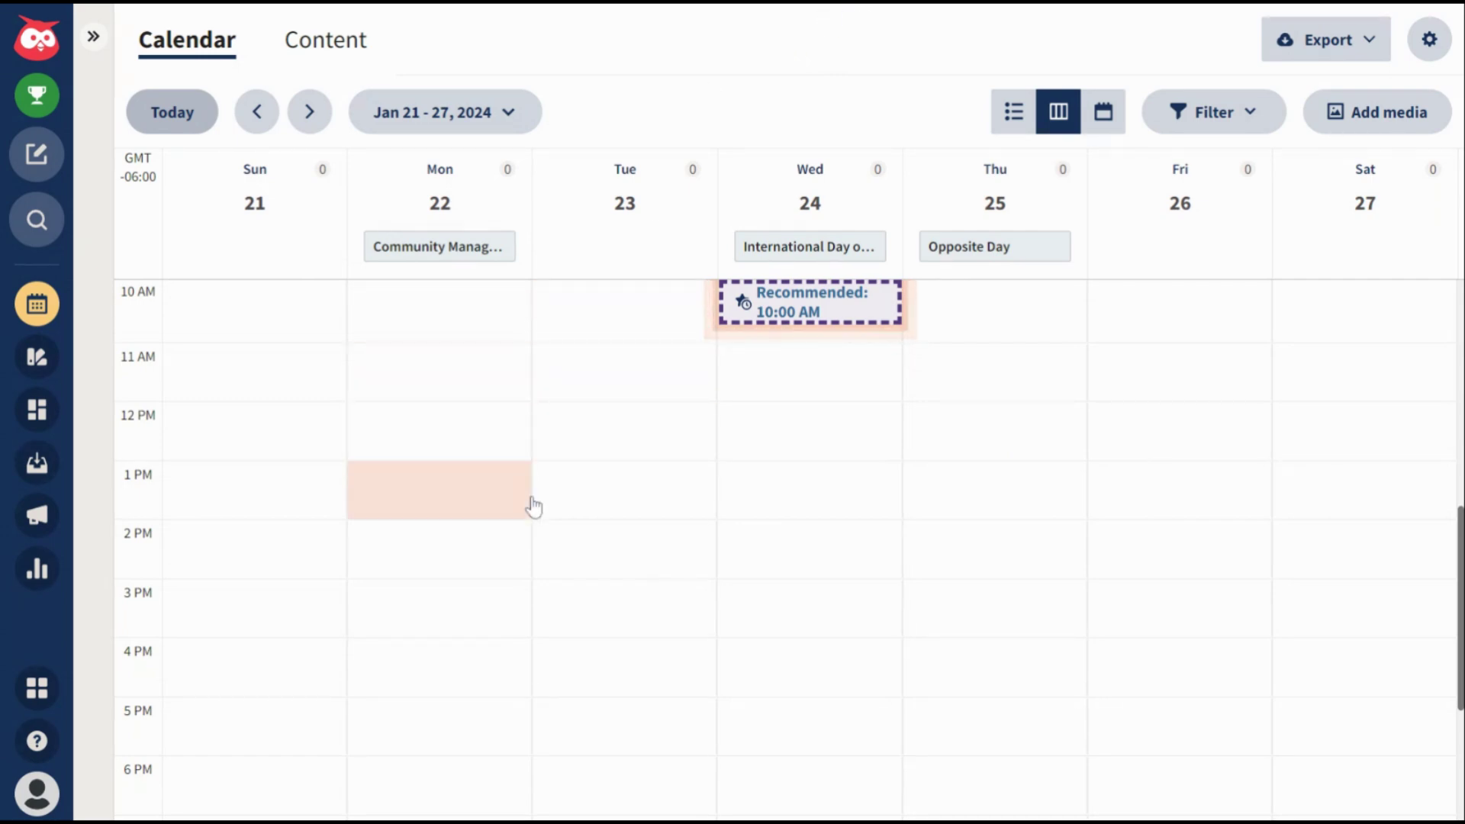
scroll(676, 505, "up", 1)
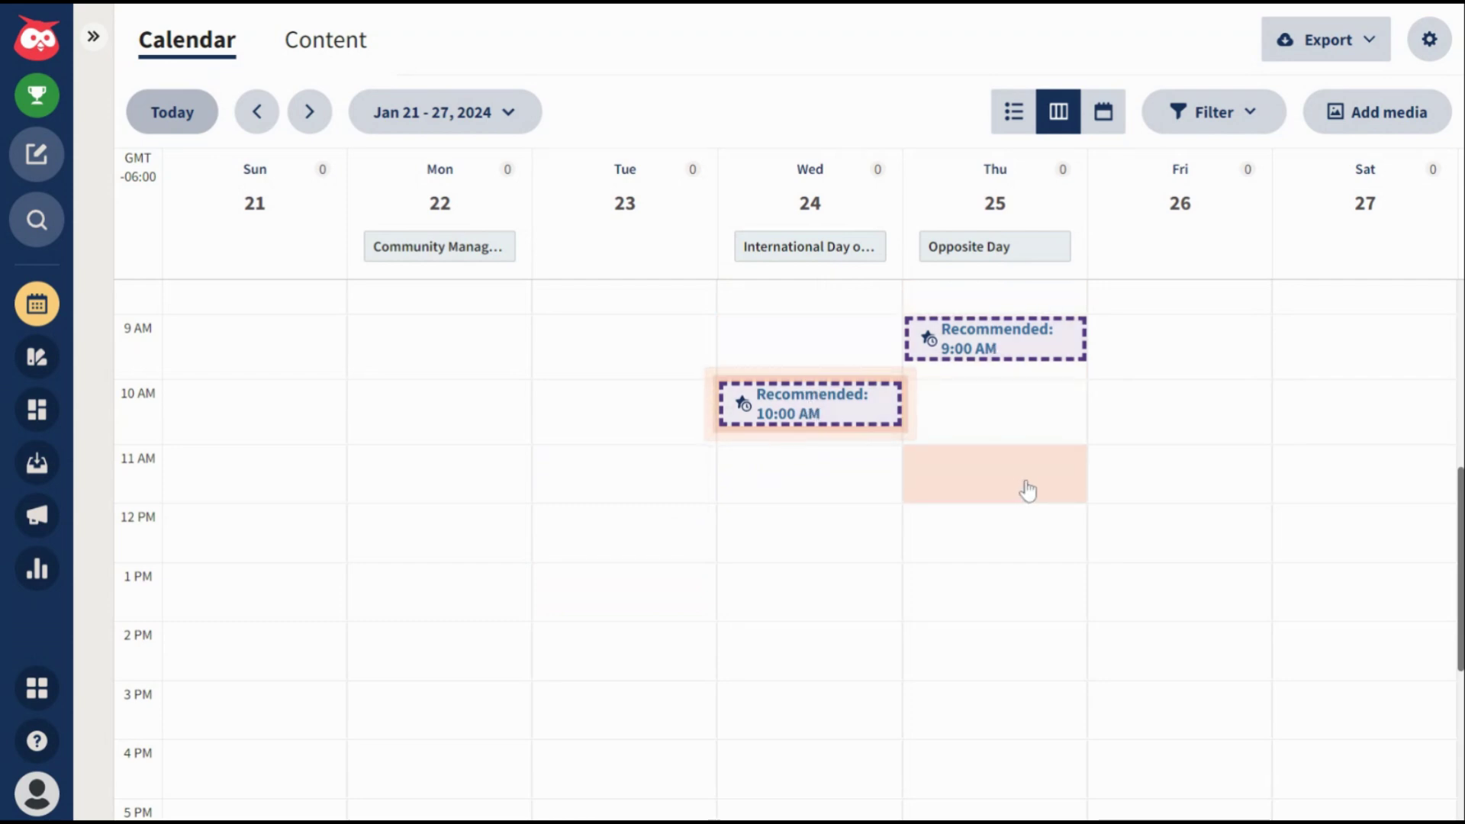
scroll(1027, 489, "up", 3)
scroll(1031, 487, "down", 2)
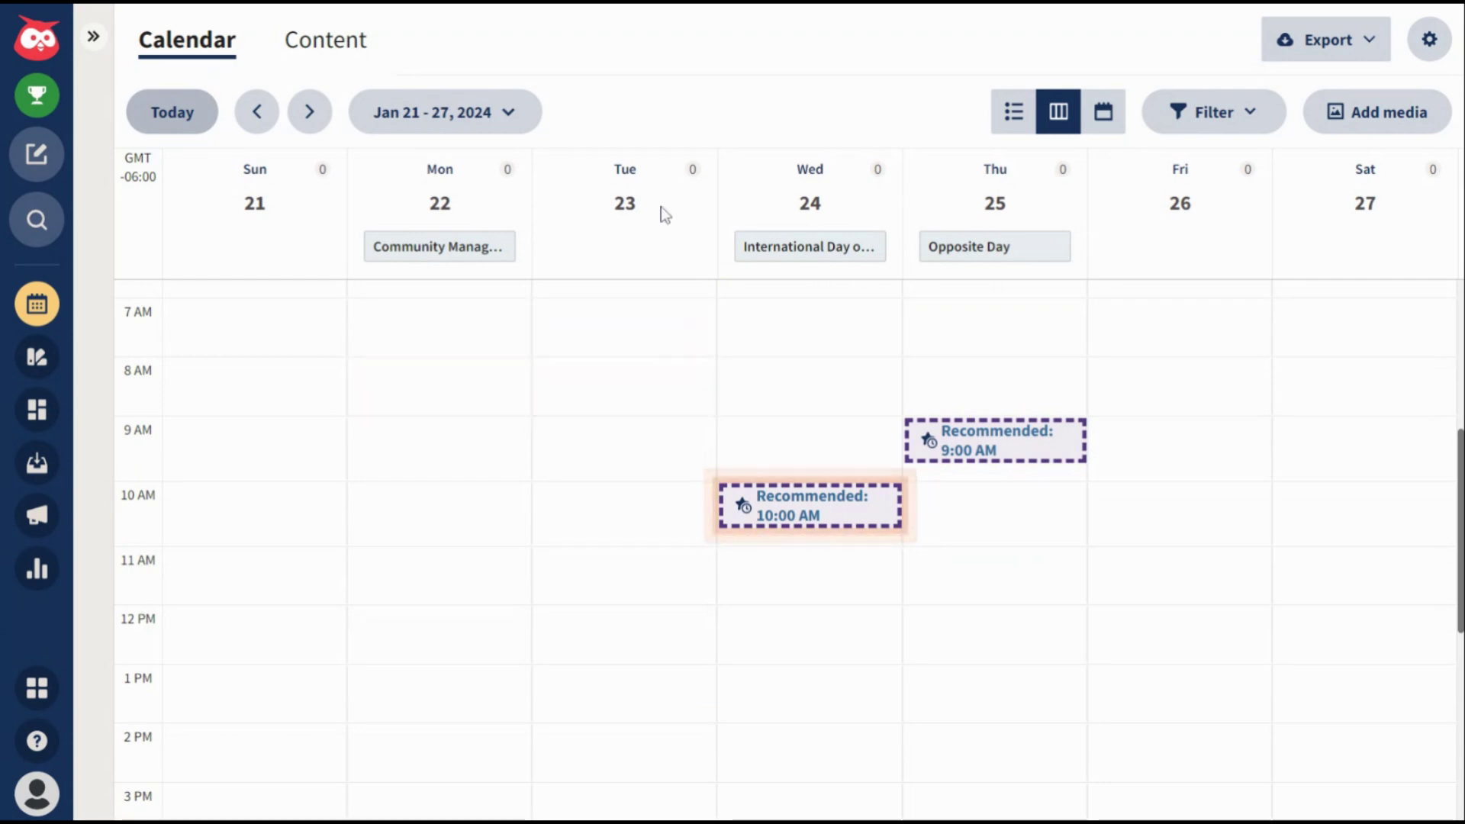
Check the date picker without changing weeks, then start creating for Tuesday 10:00 AM.
left_click(516, 115)
left_click(516, 115)
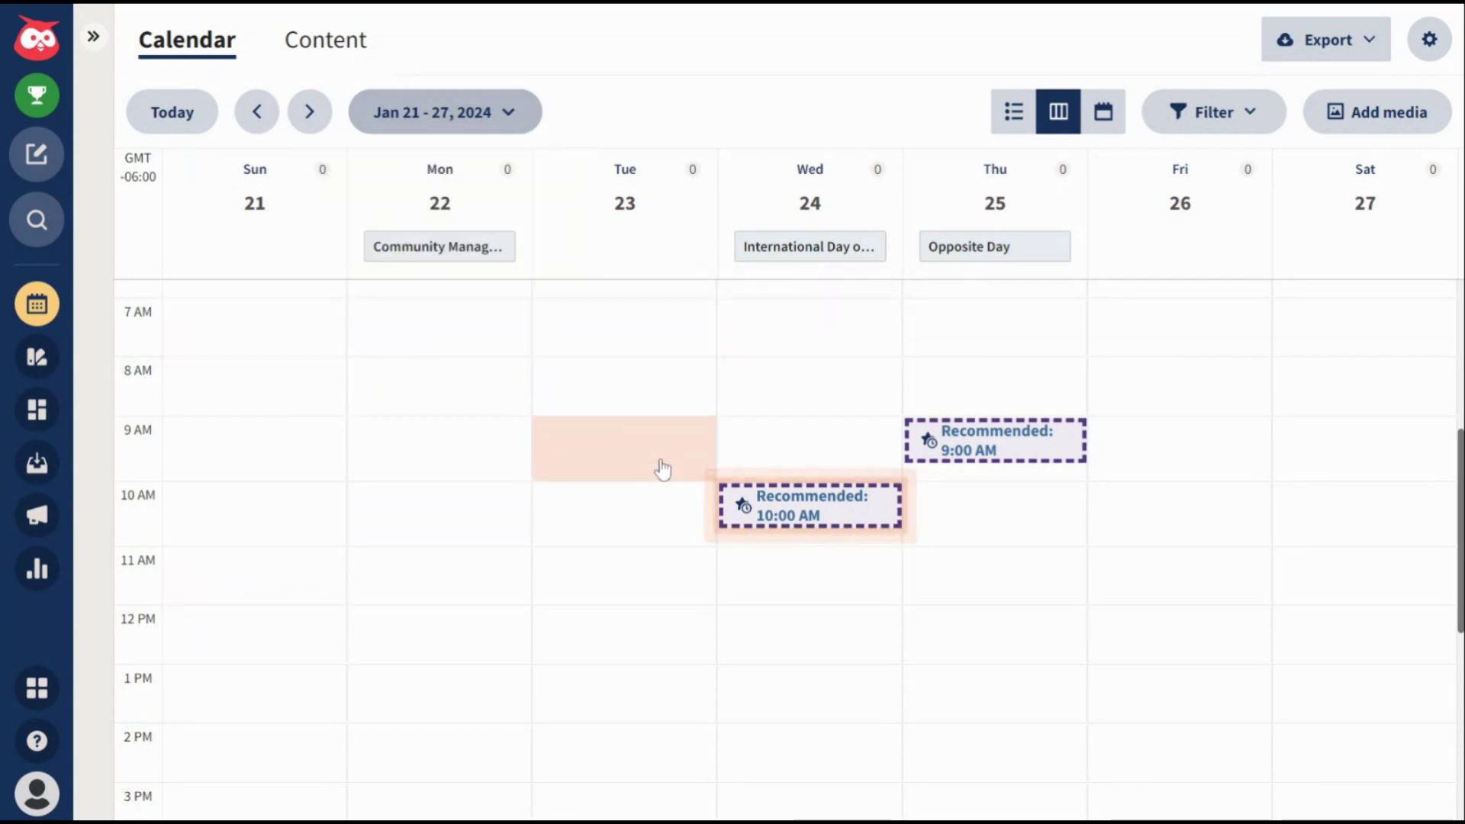
left_click(621, 534)
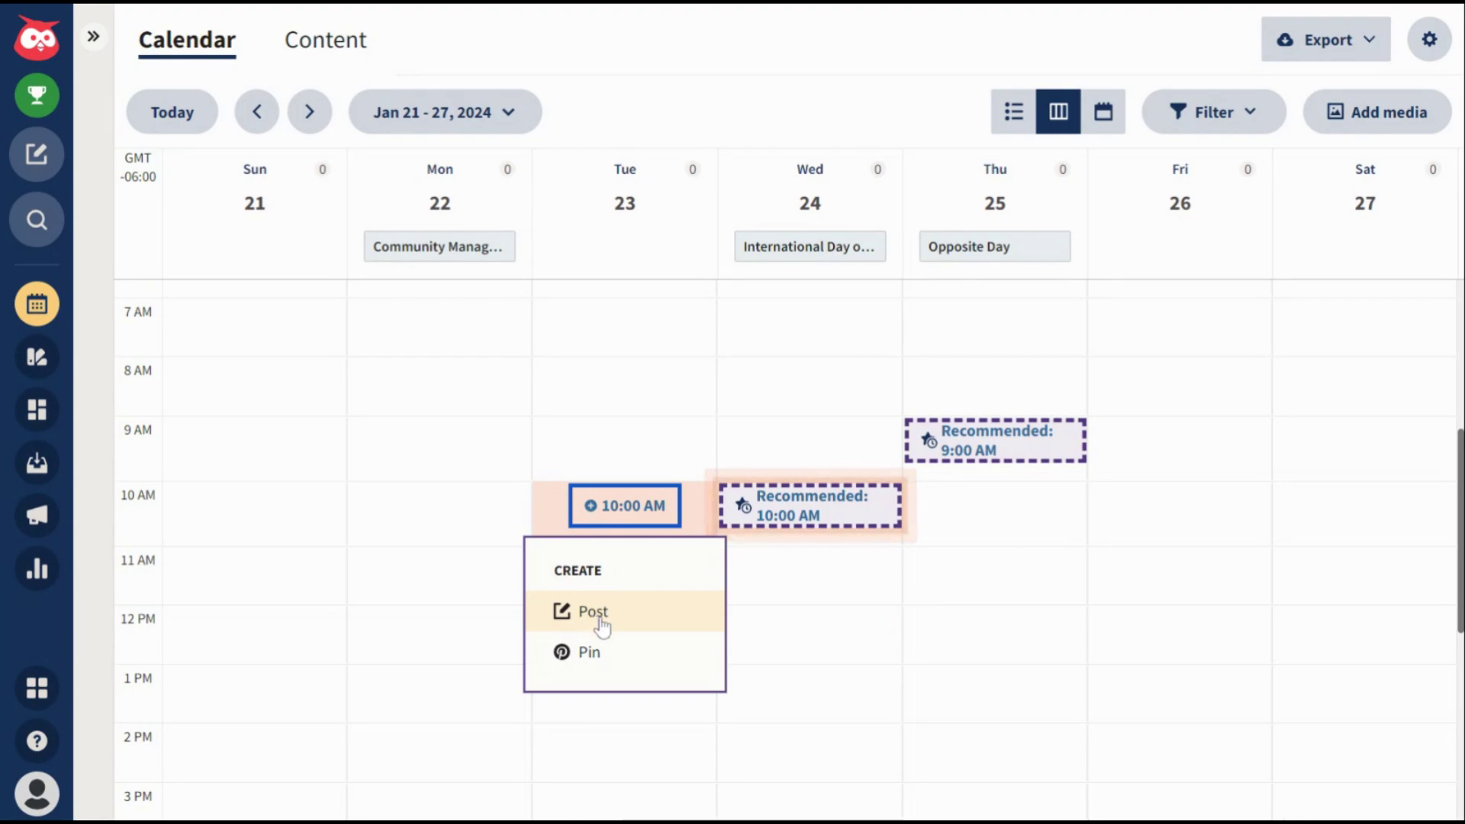
Start a Fish Aquarium Geeks Podcast Facebook post for Tue Jan 23, 10:00AM, typing 'hey guys b'.
left_click(594, 612)
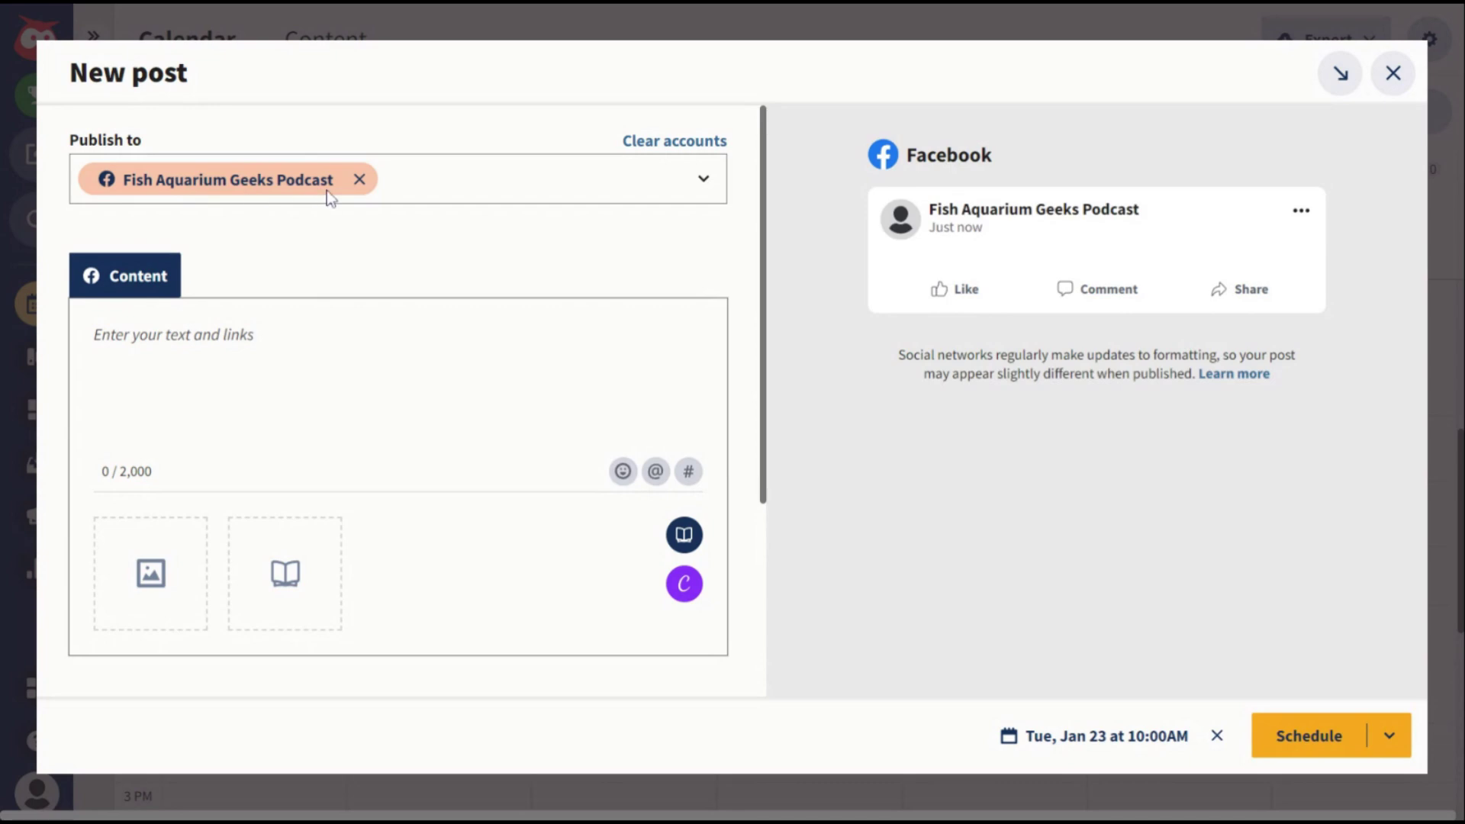
left_click(321, 359)
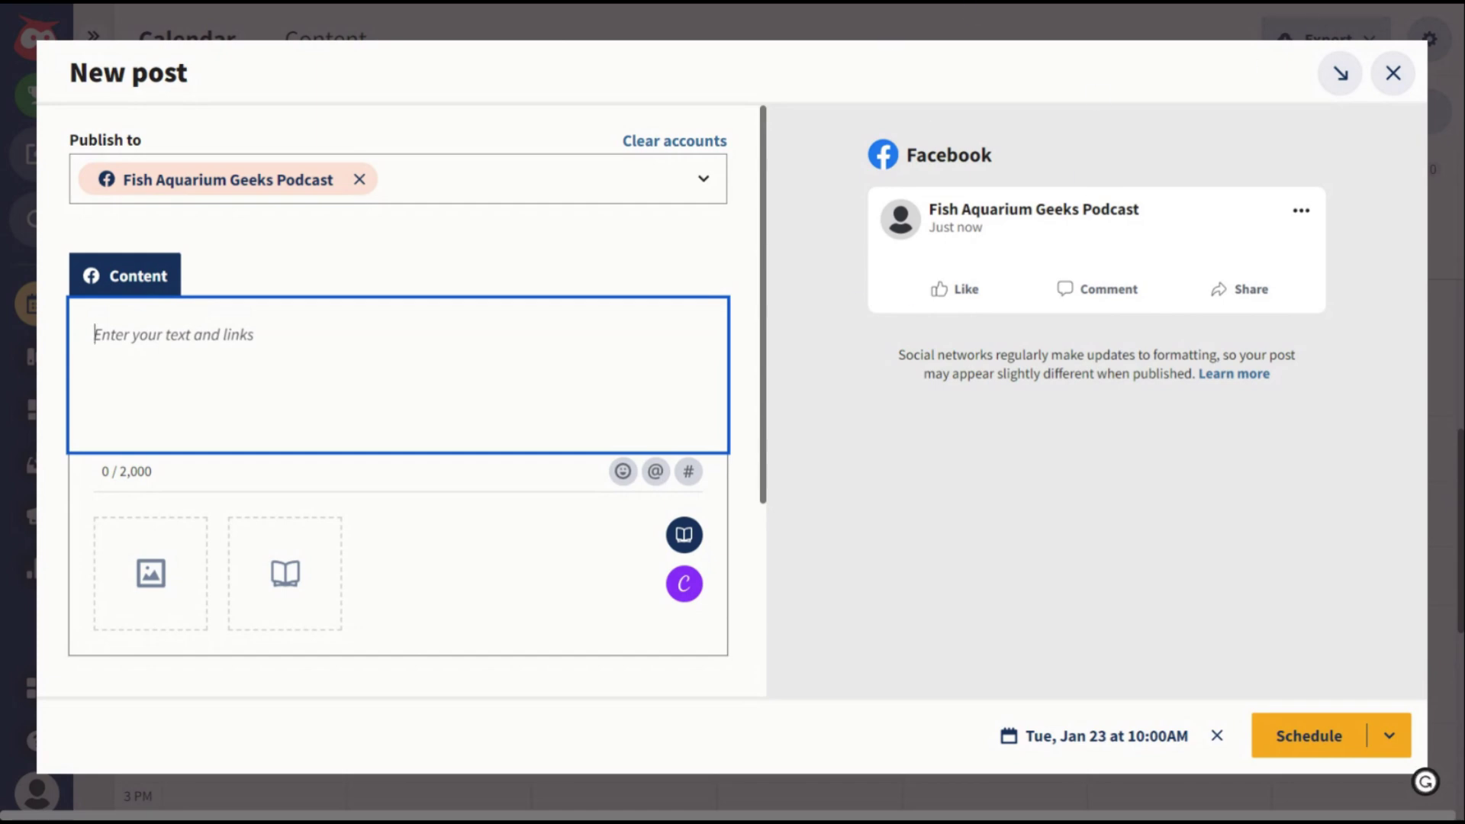
type("he")
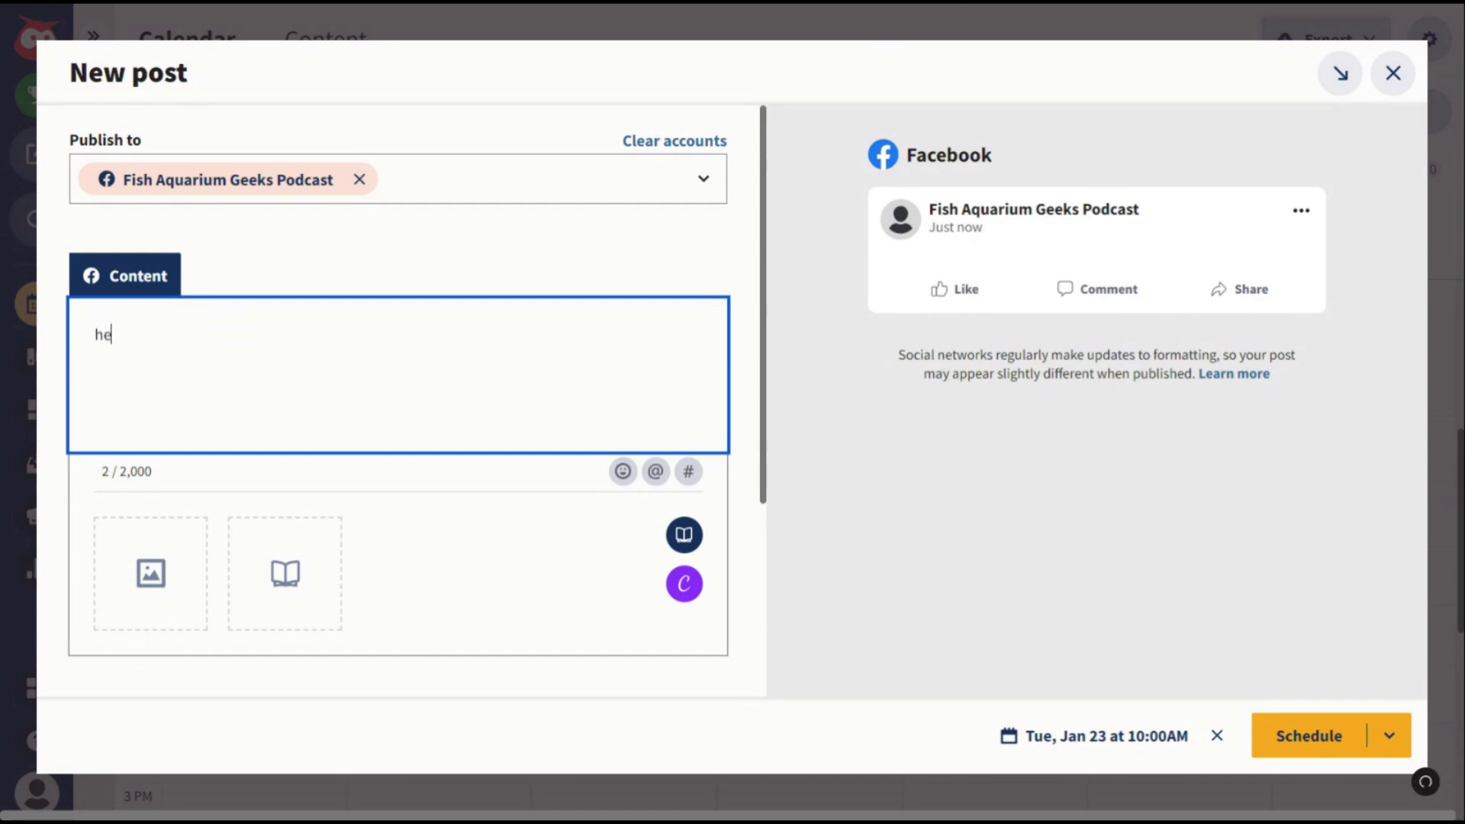
type("y guys blah blah blah")
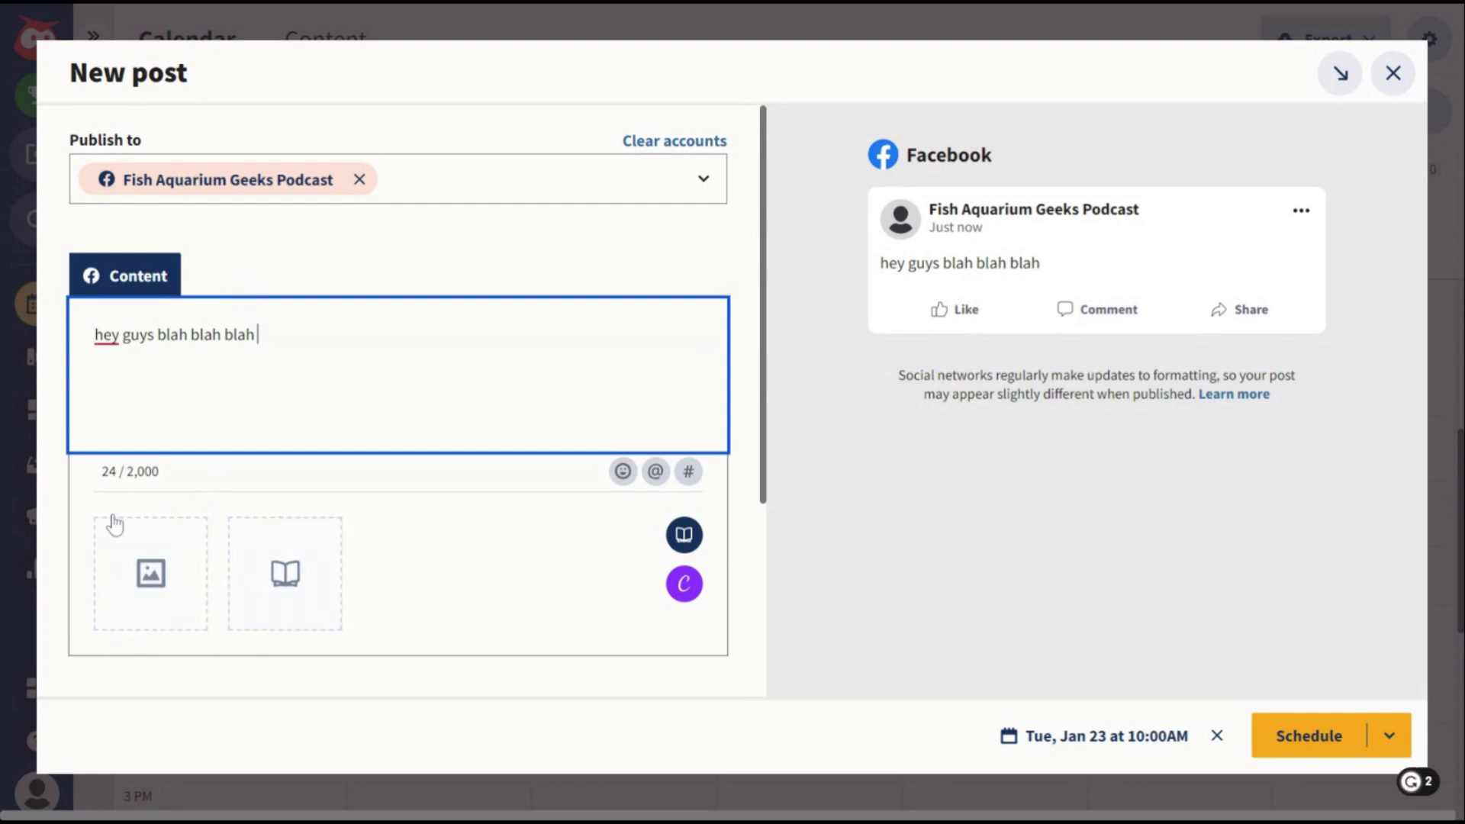
Attach a photo to the post and check it in the Facebook preview.
left_click(171, 569)
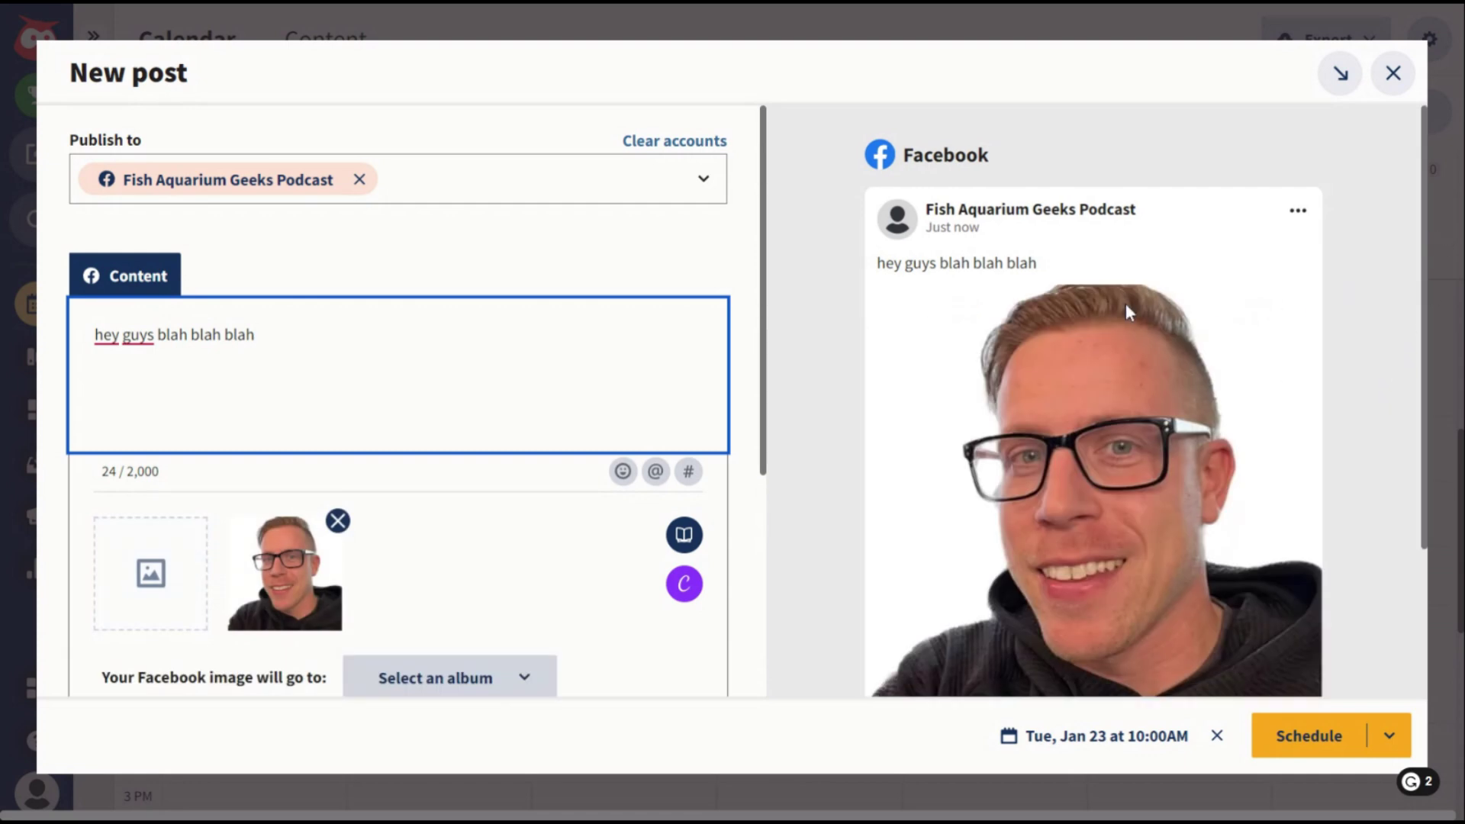
scroll(1120, 305, "down", 3)
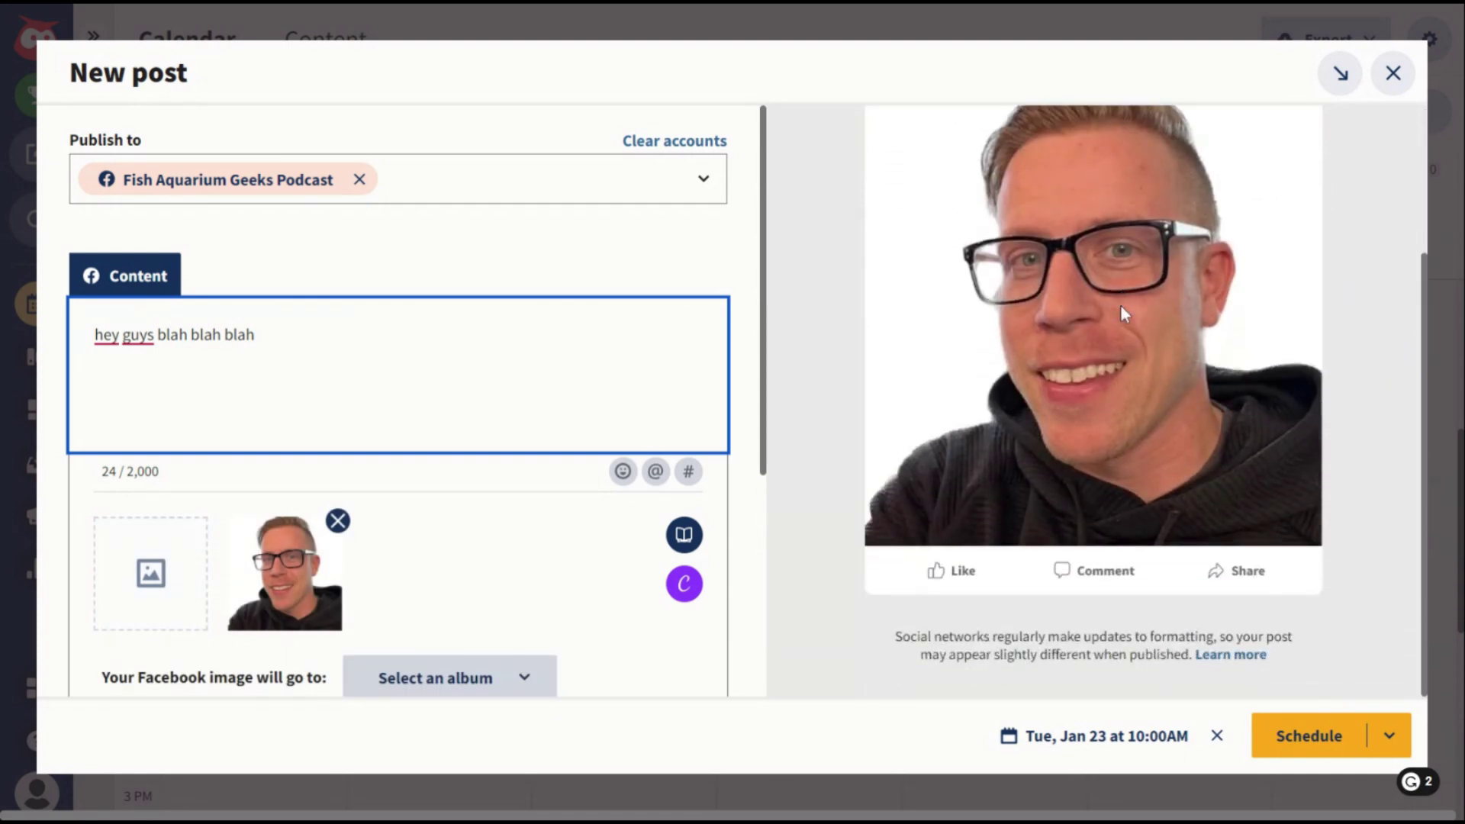
scroll(1120, 313, "up", 3)
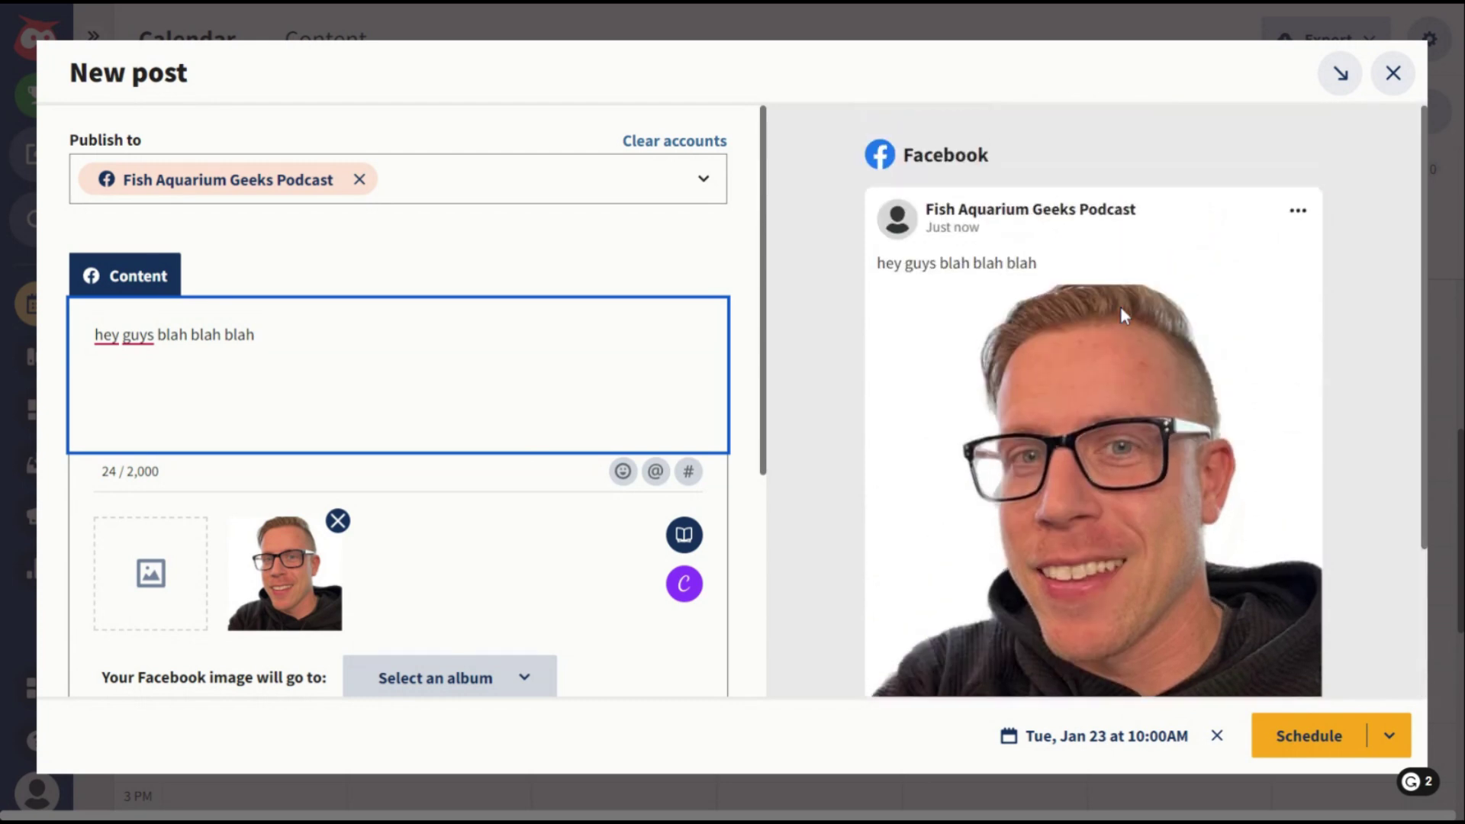
scroll(1026, 307, "down", 3)
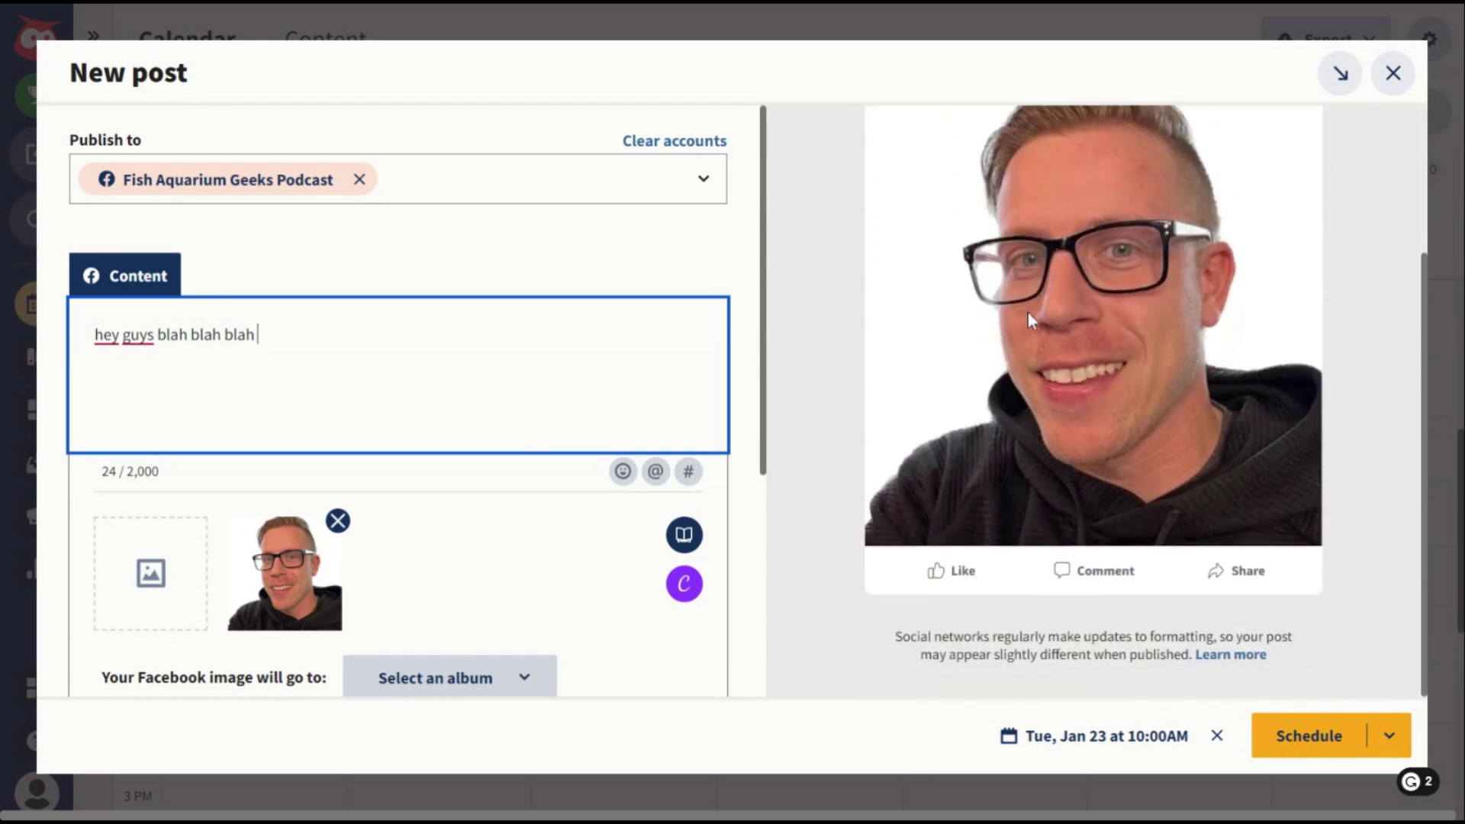
scroll(1032, 321, "up", 3)
scroll(1093, 400, "down", 2)
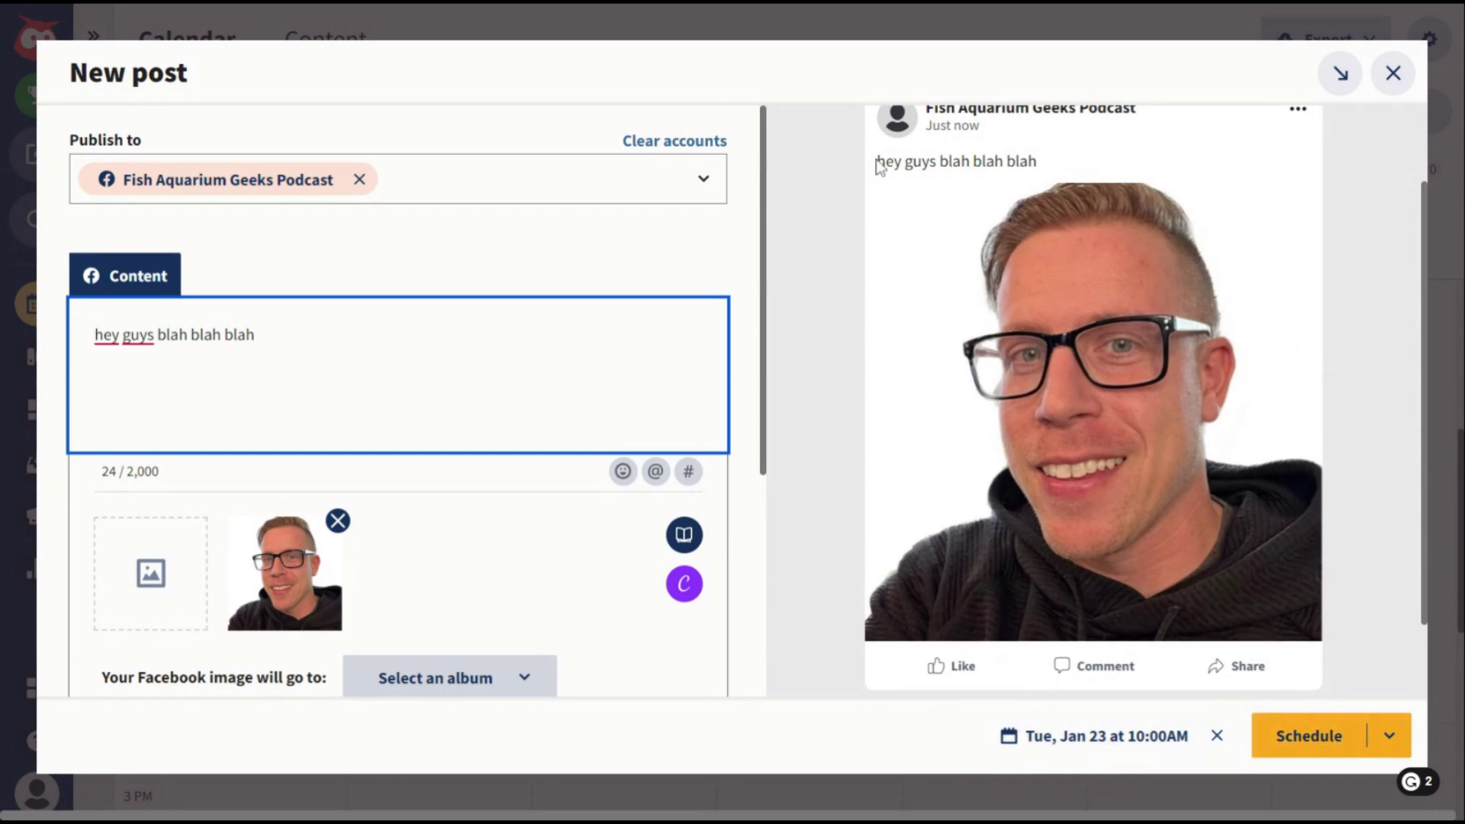
Return to editing the post text below the attached photo.
left_click(513, 9)
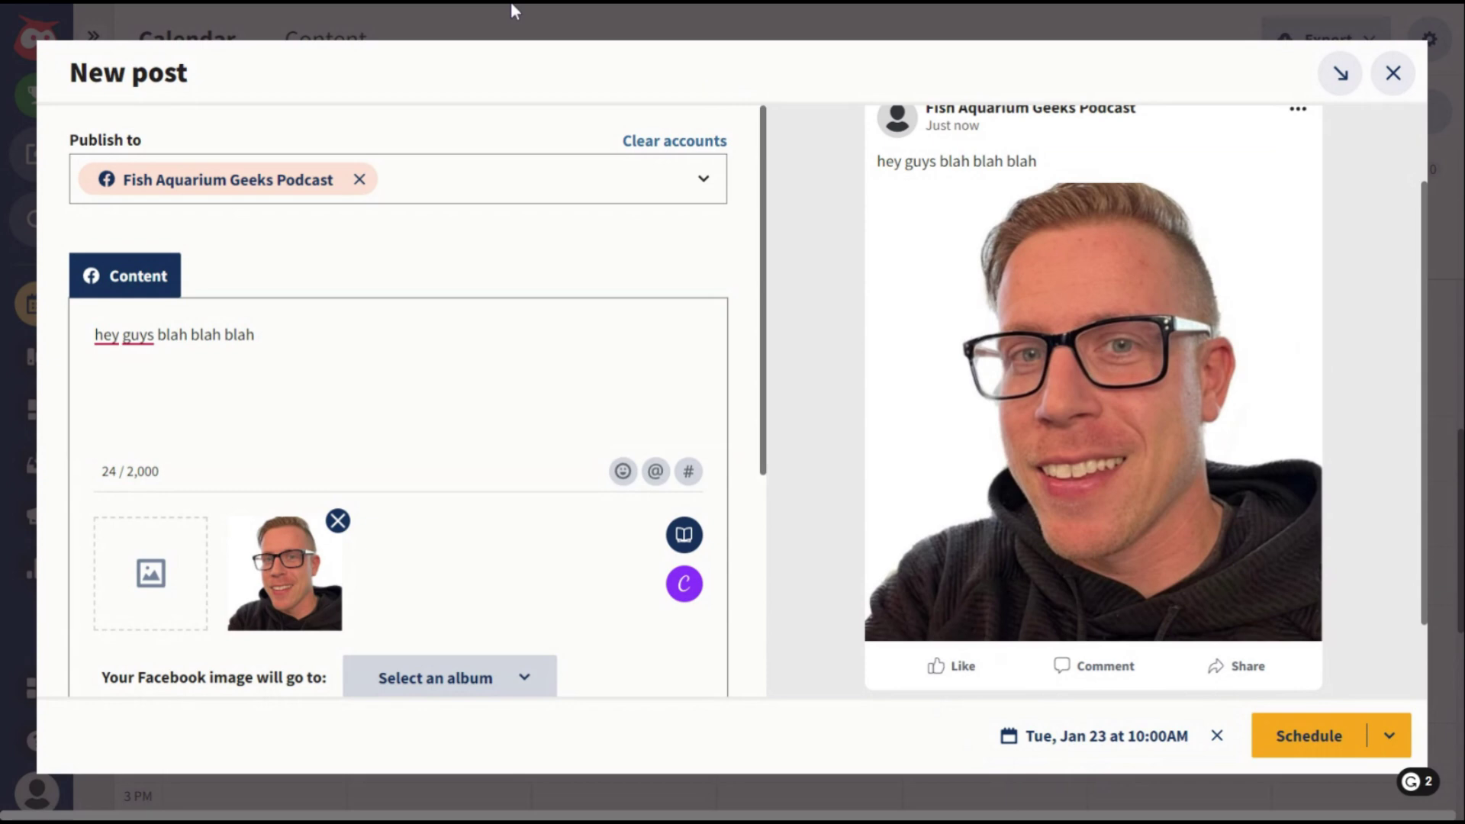
left_click(258, 334)
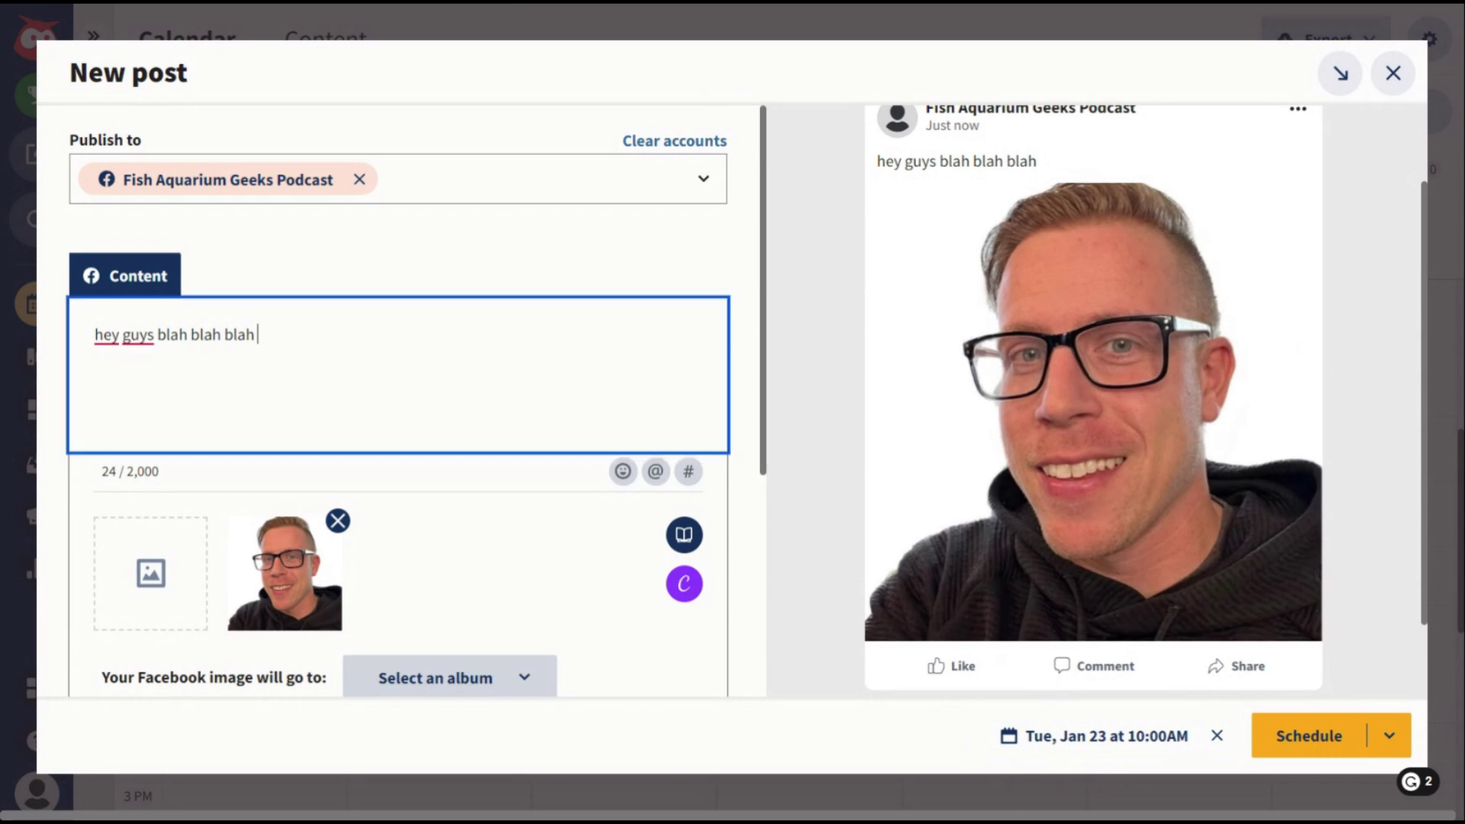
scroll(1220, 507, "up", 2)
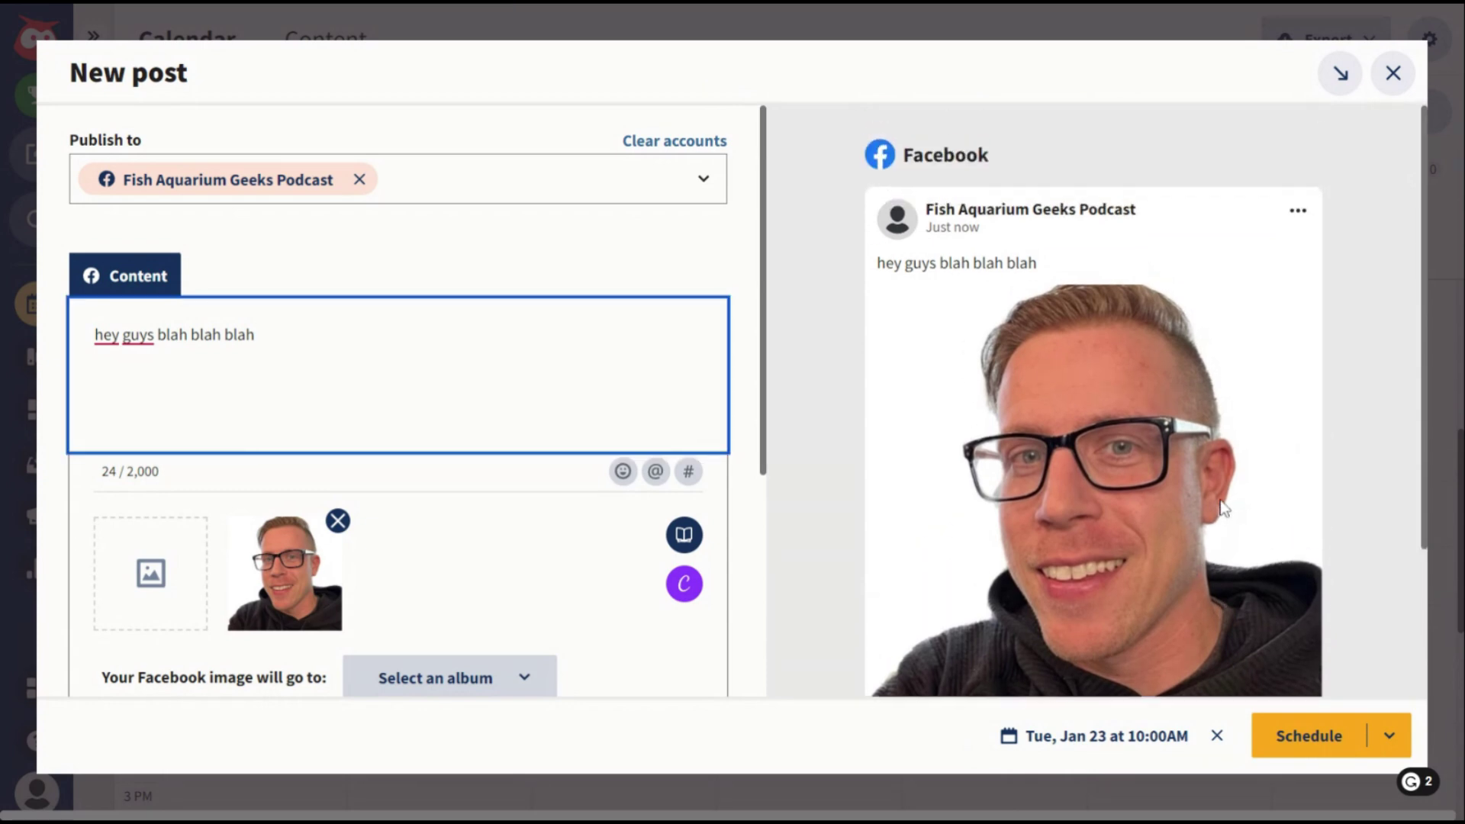
Exit the composer and discard the drafted post without saving.
left_click(1393, 74)
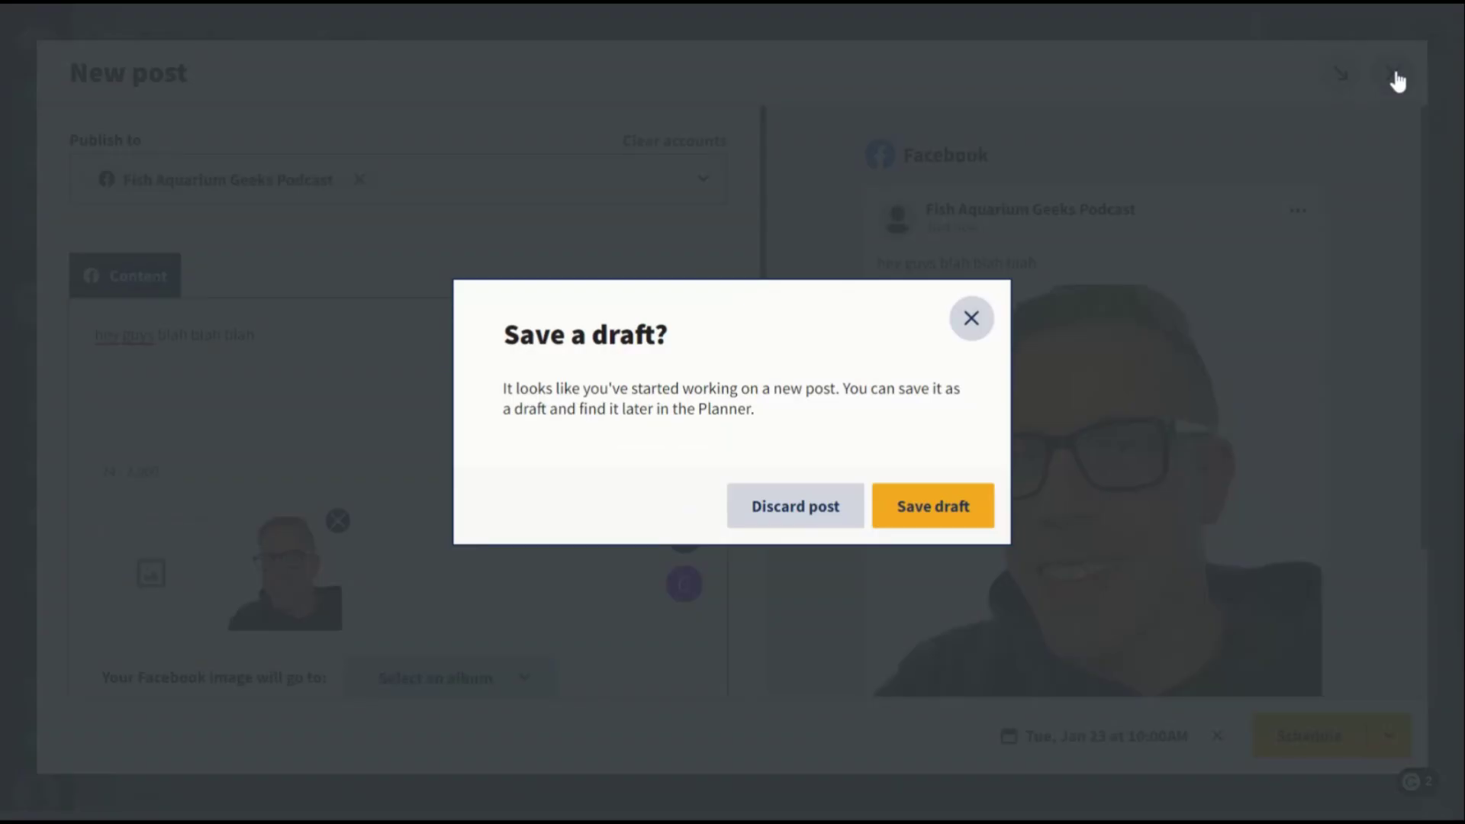
left_click(793, 507)
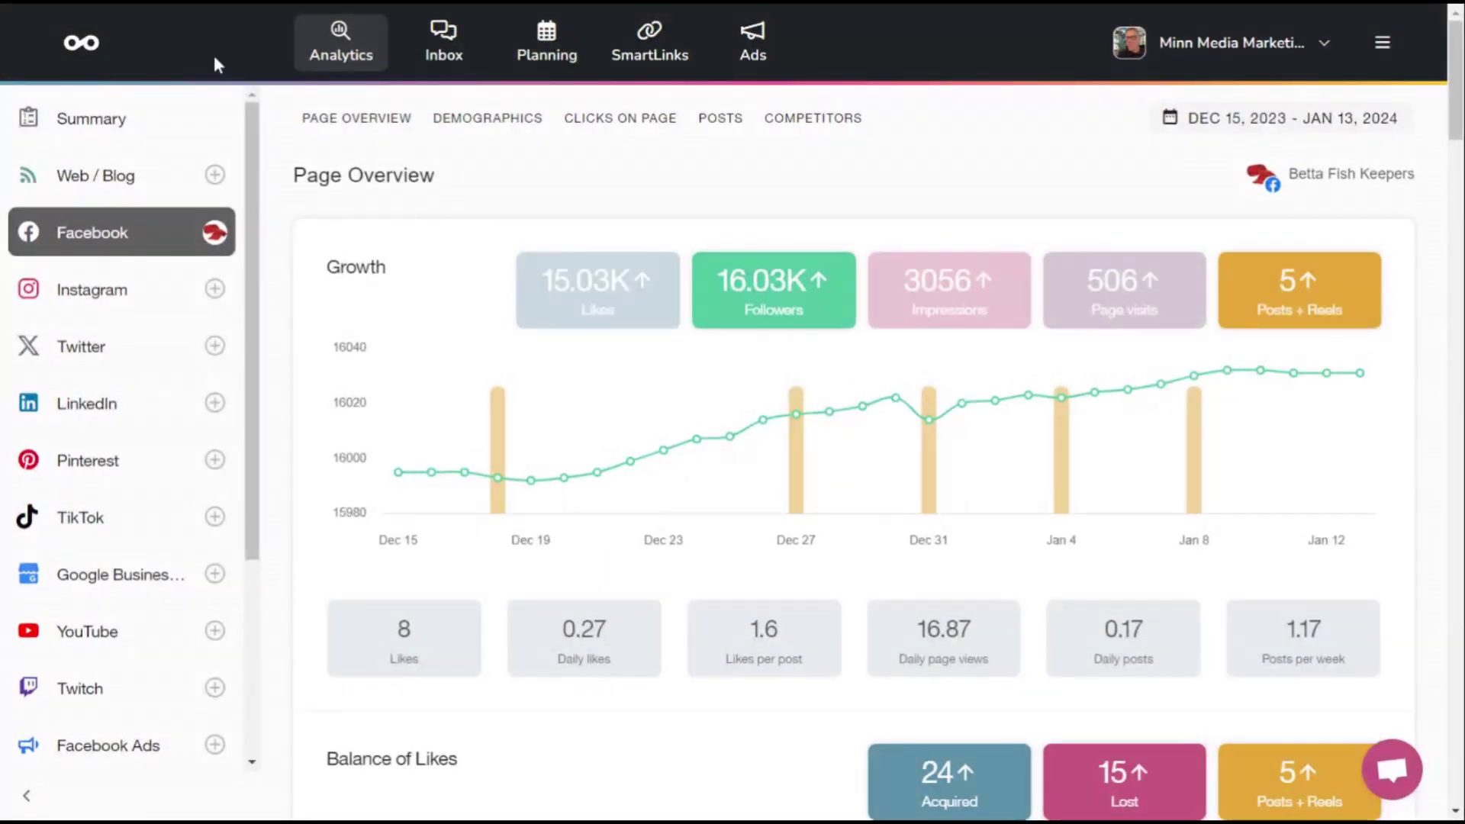
scroll(131, 412, "down", 4)
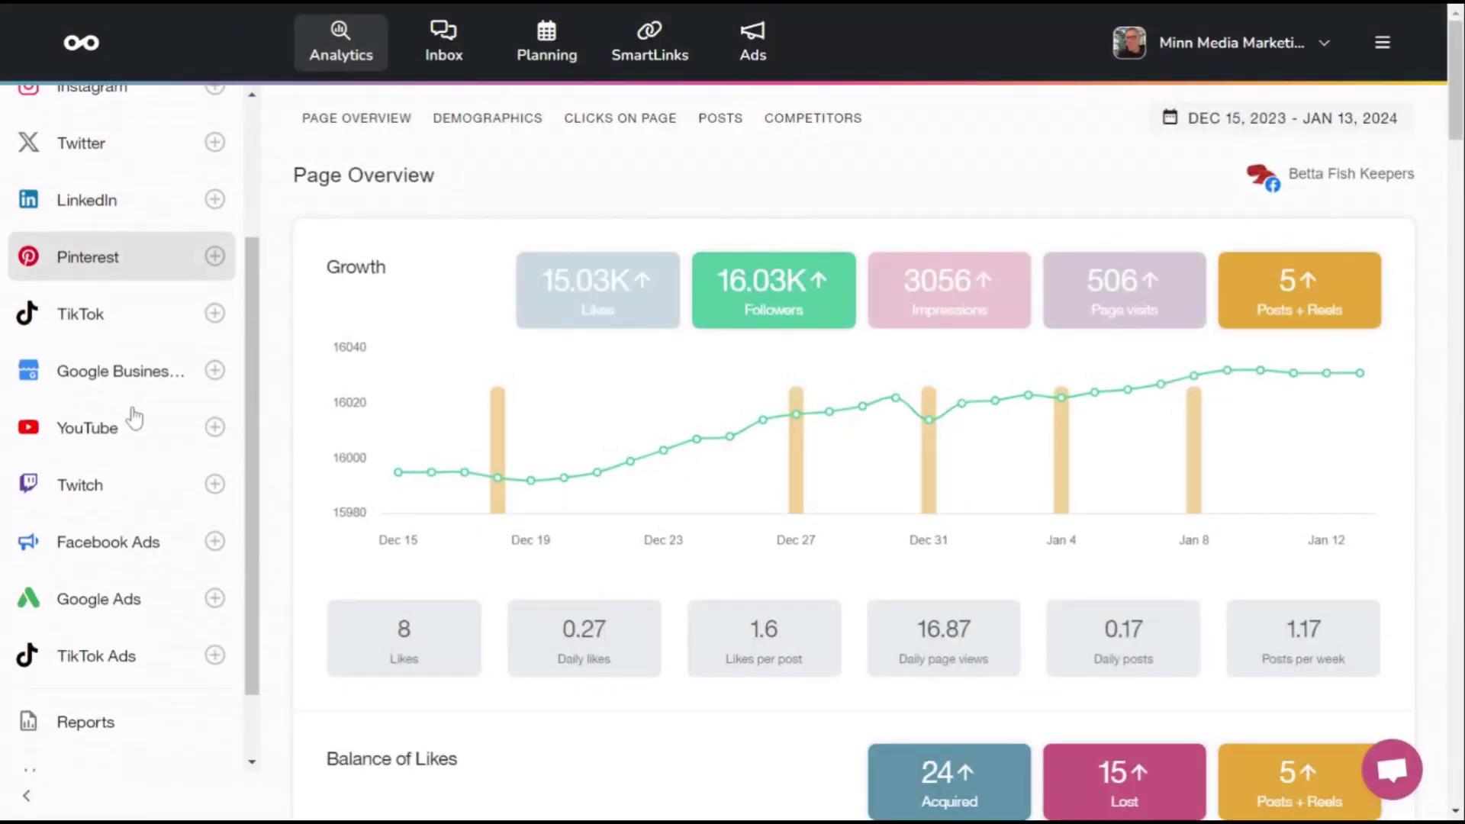
scroll(137, 422, "up", 4)
scroll(141, 404, "down", 3)
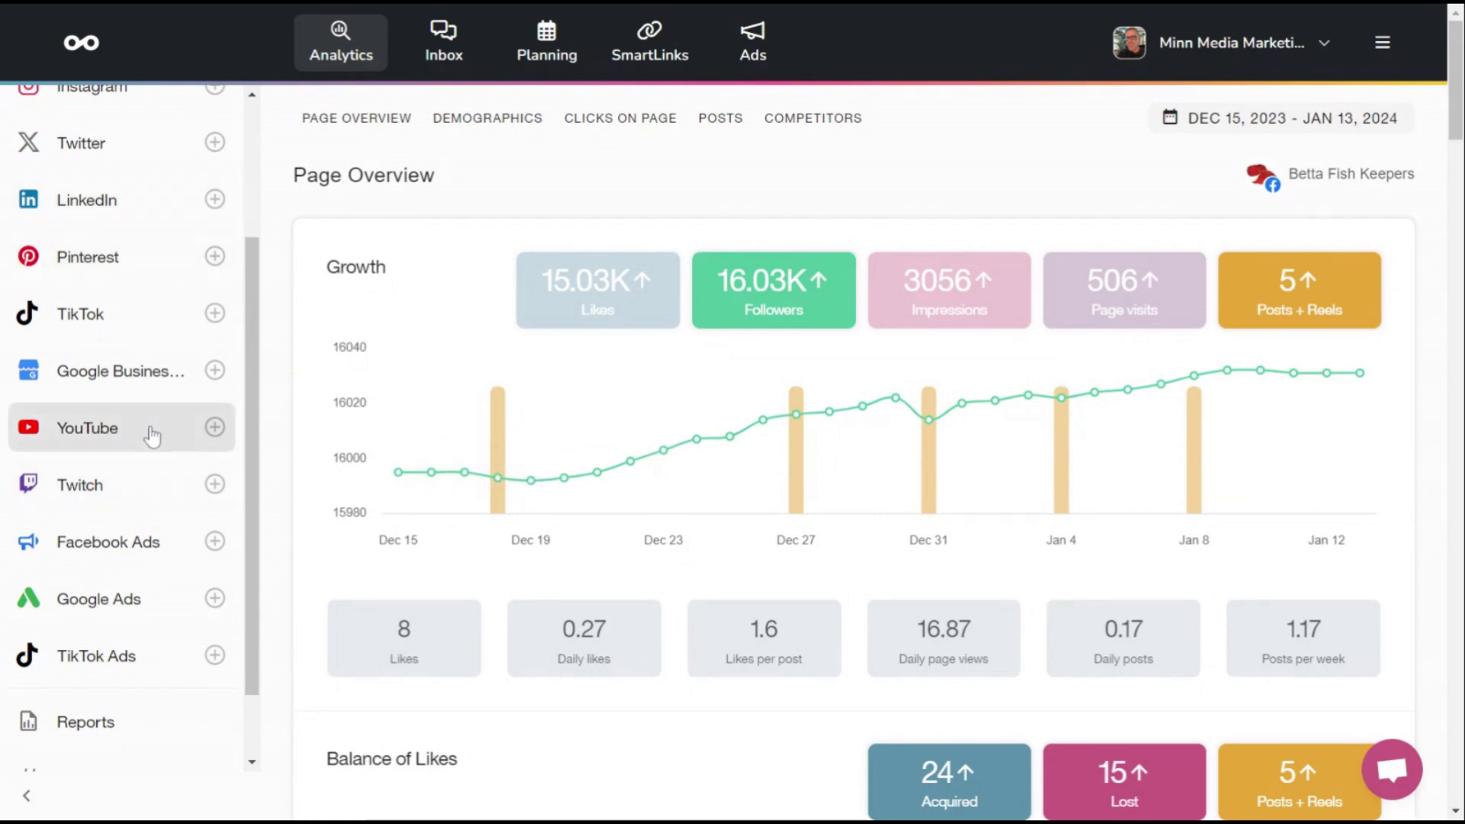
scroll(153, 435, "up", 2)
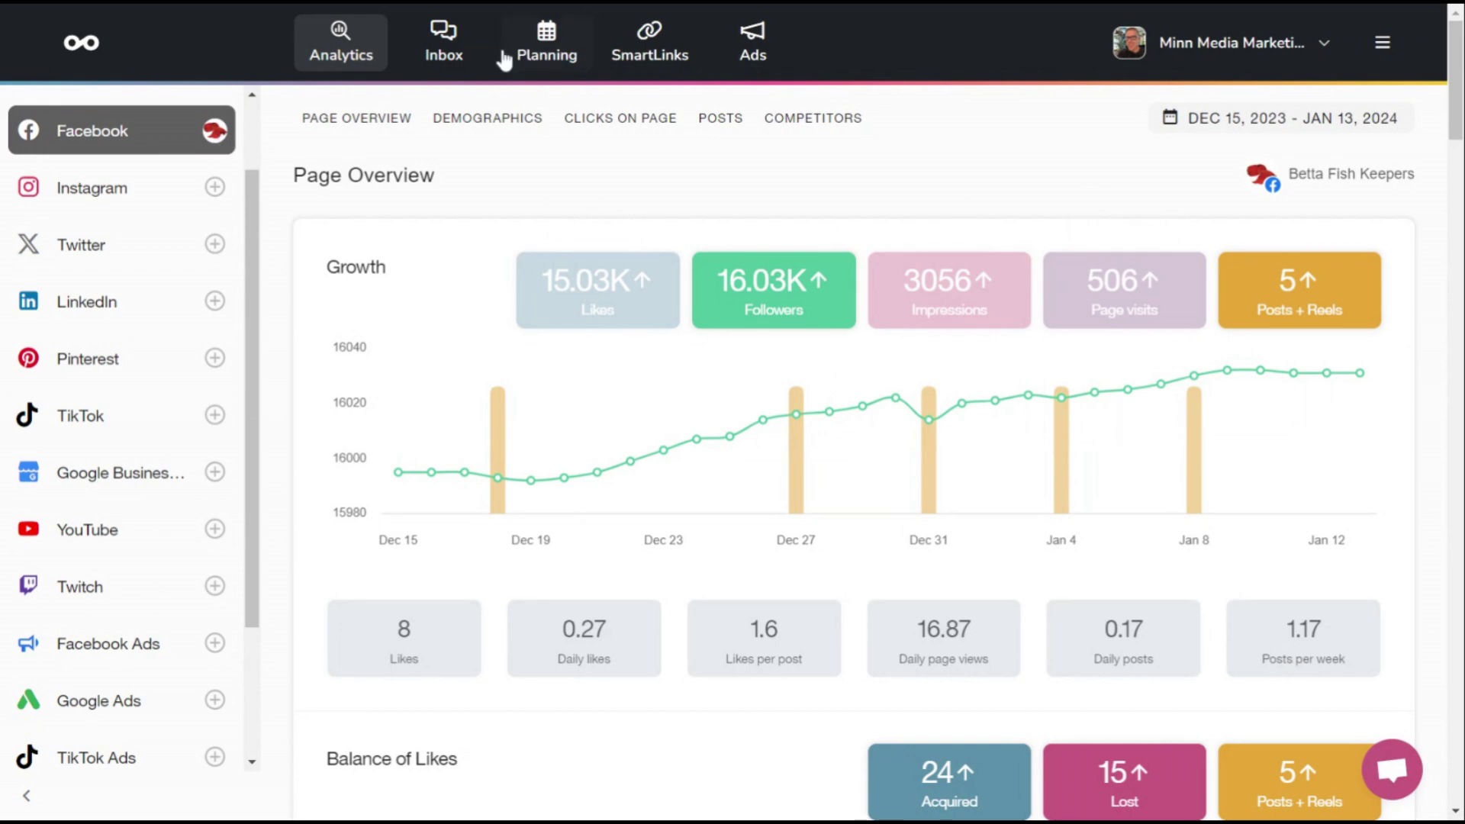
Show Metricool's Planning calendar for Jan 14–20, 2024 with best posting times.
left_click(557, 45)
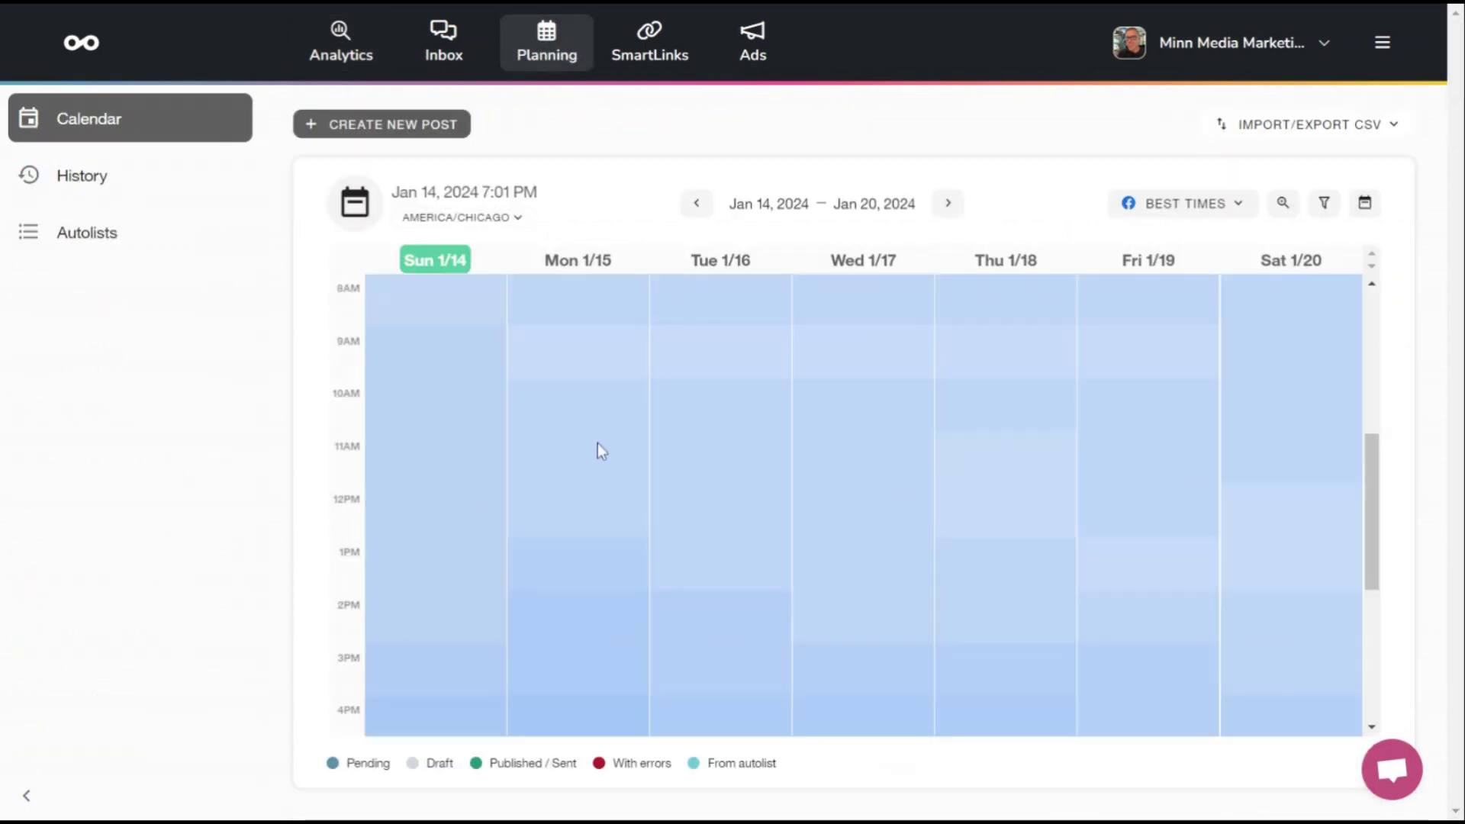
scroll(674, 514, "down", 4)
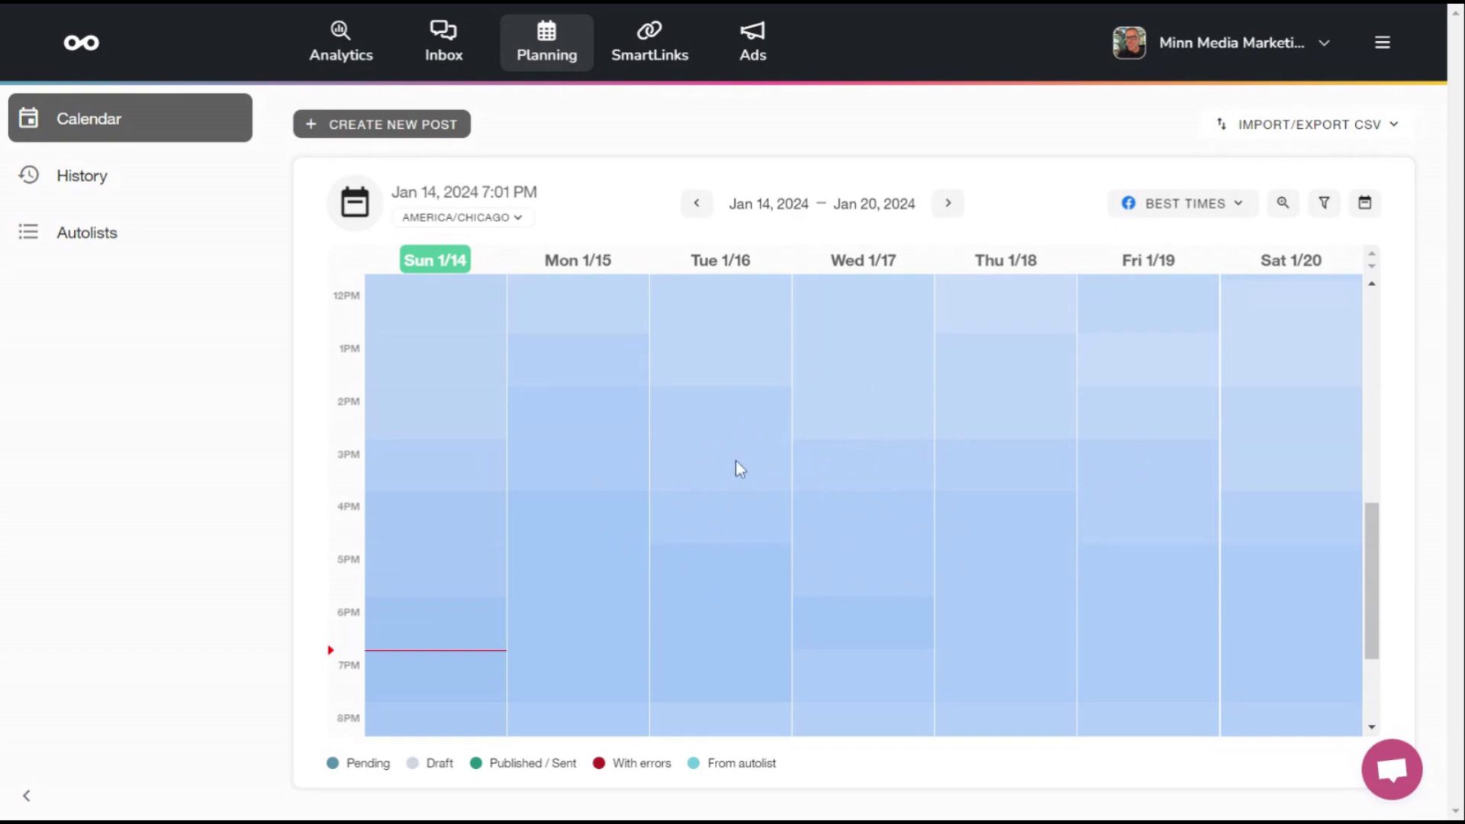
scroll(921, 496, "up", 9)
scroll(922, 497, "down", 3)
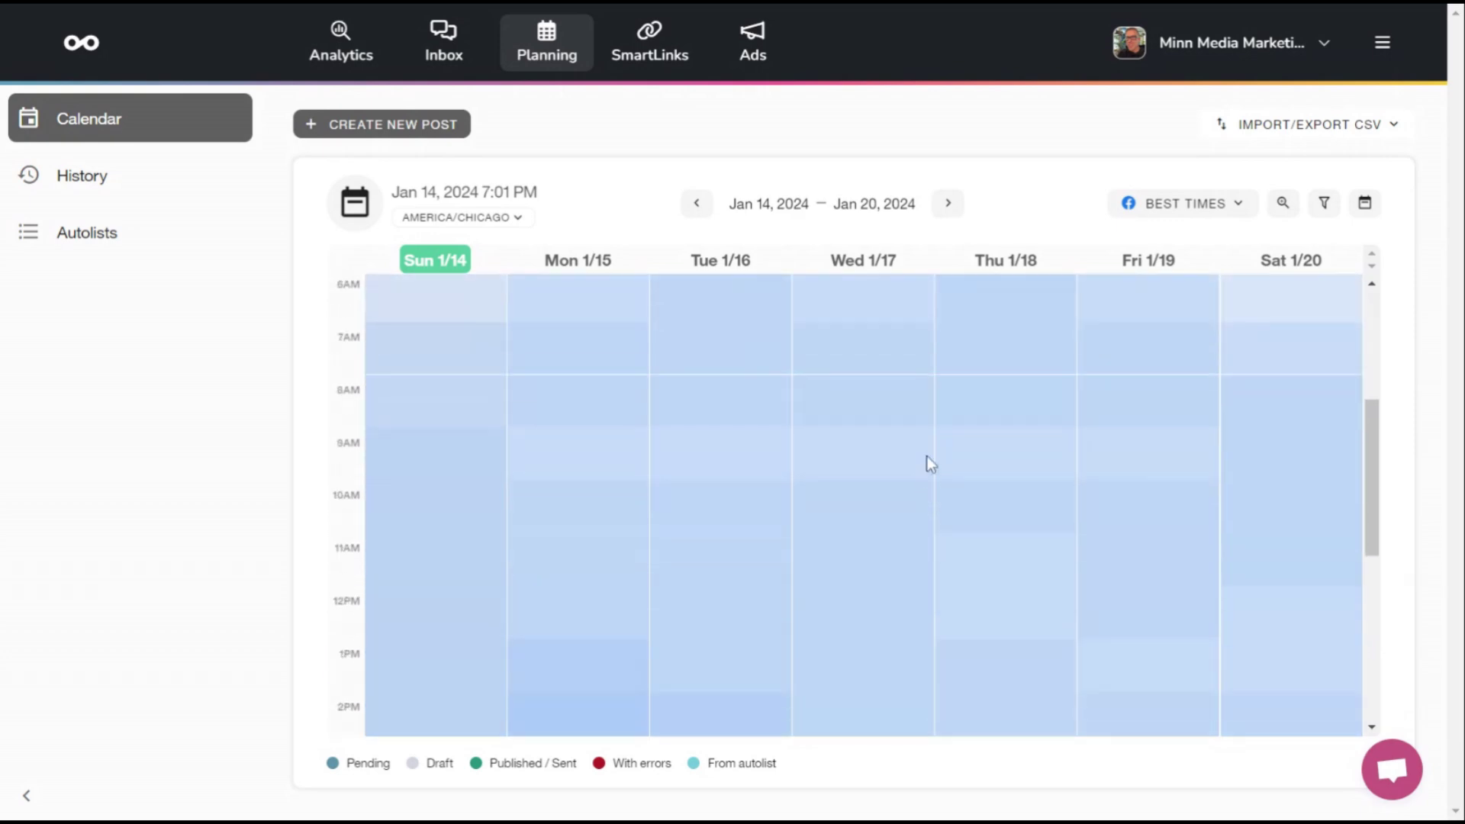
Start and cancel a post for Wed 1/17 at 8:30 AM, then view the Inbox.
left_click(901, 419)
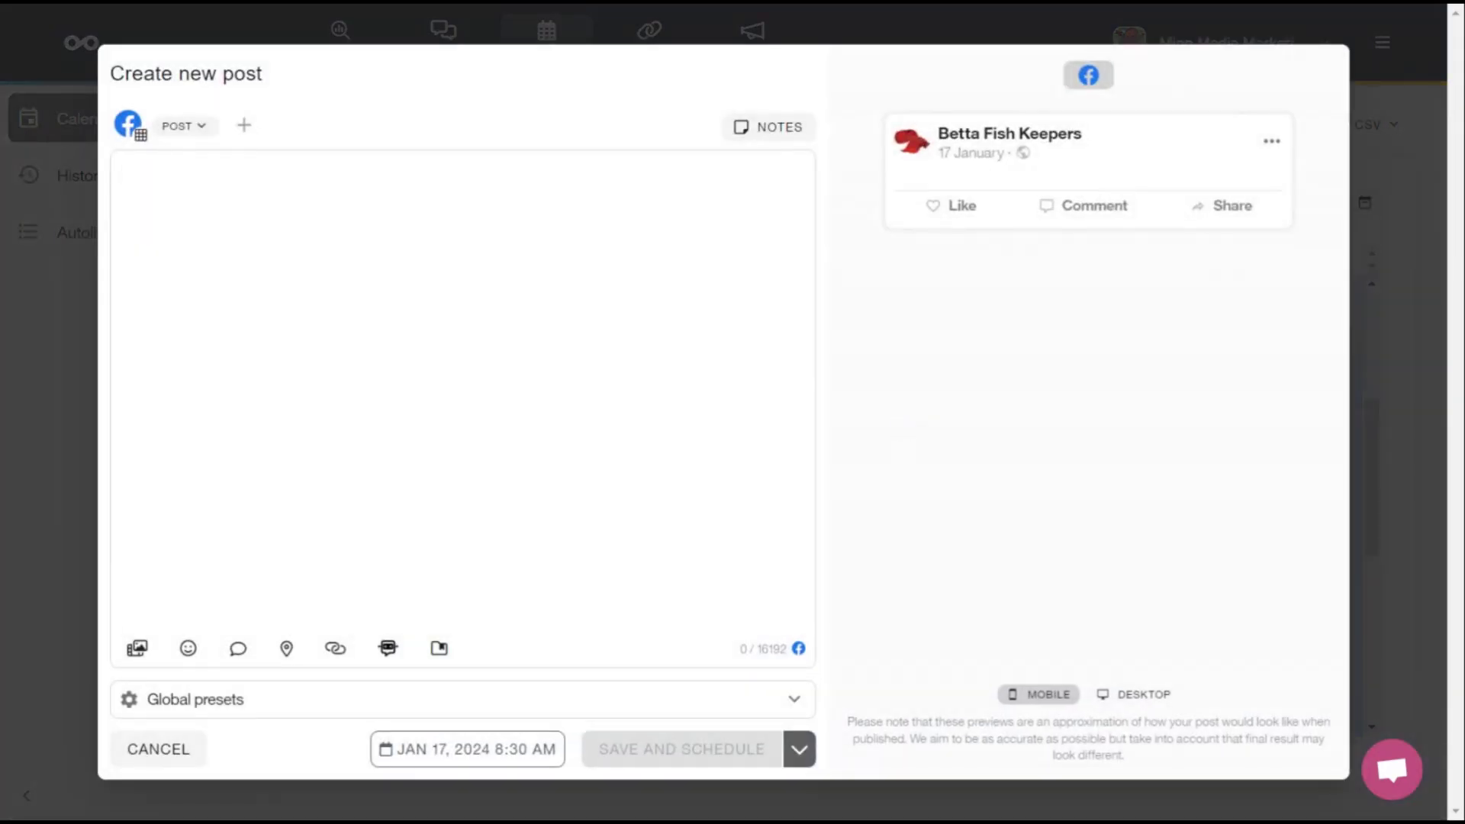
left_click(162, 751)
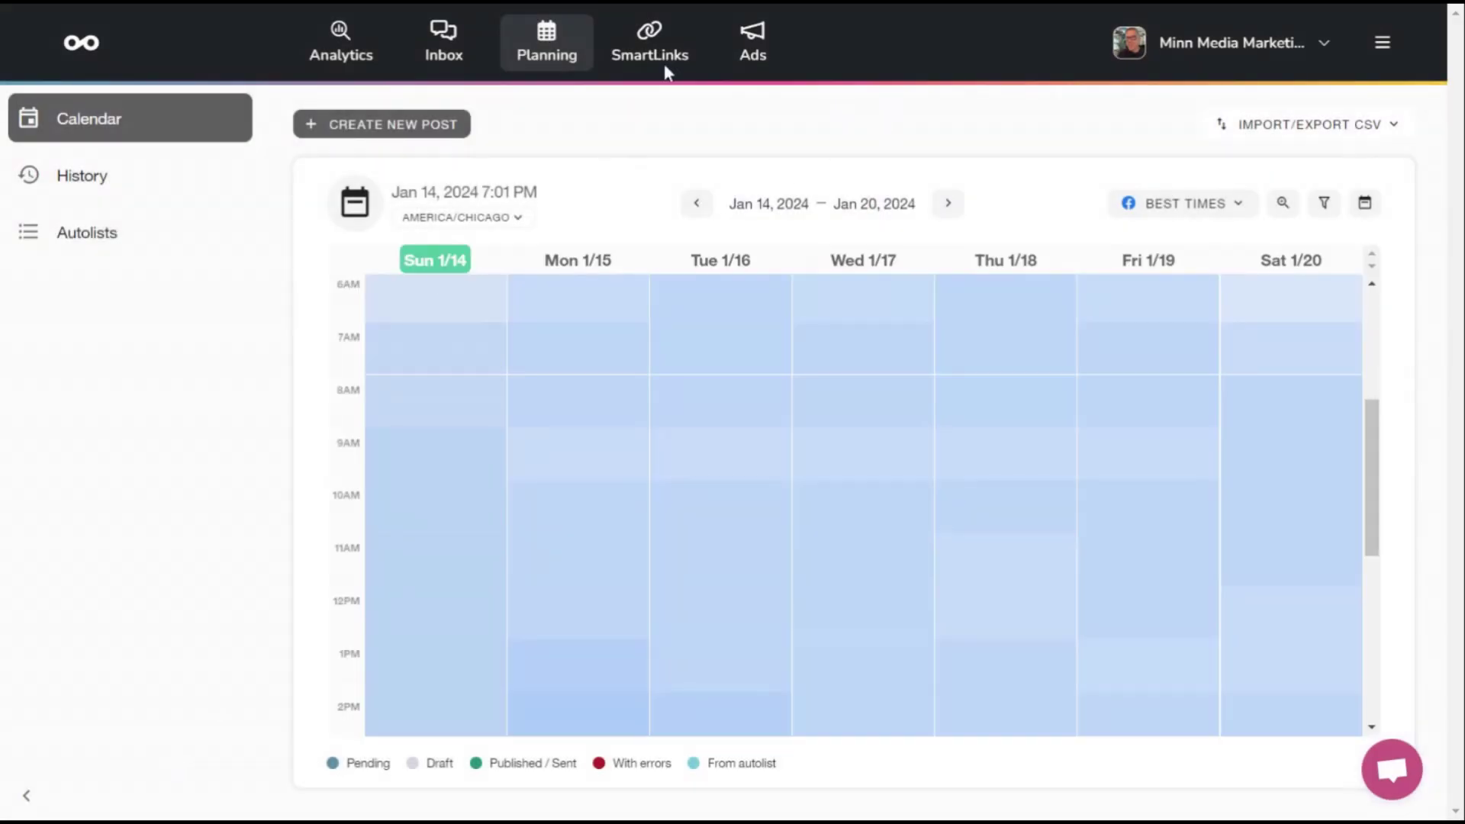
left_click(453, 46)
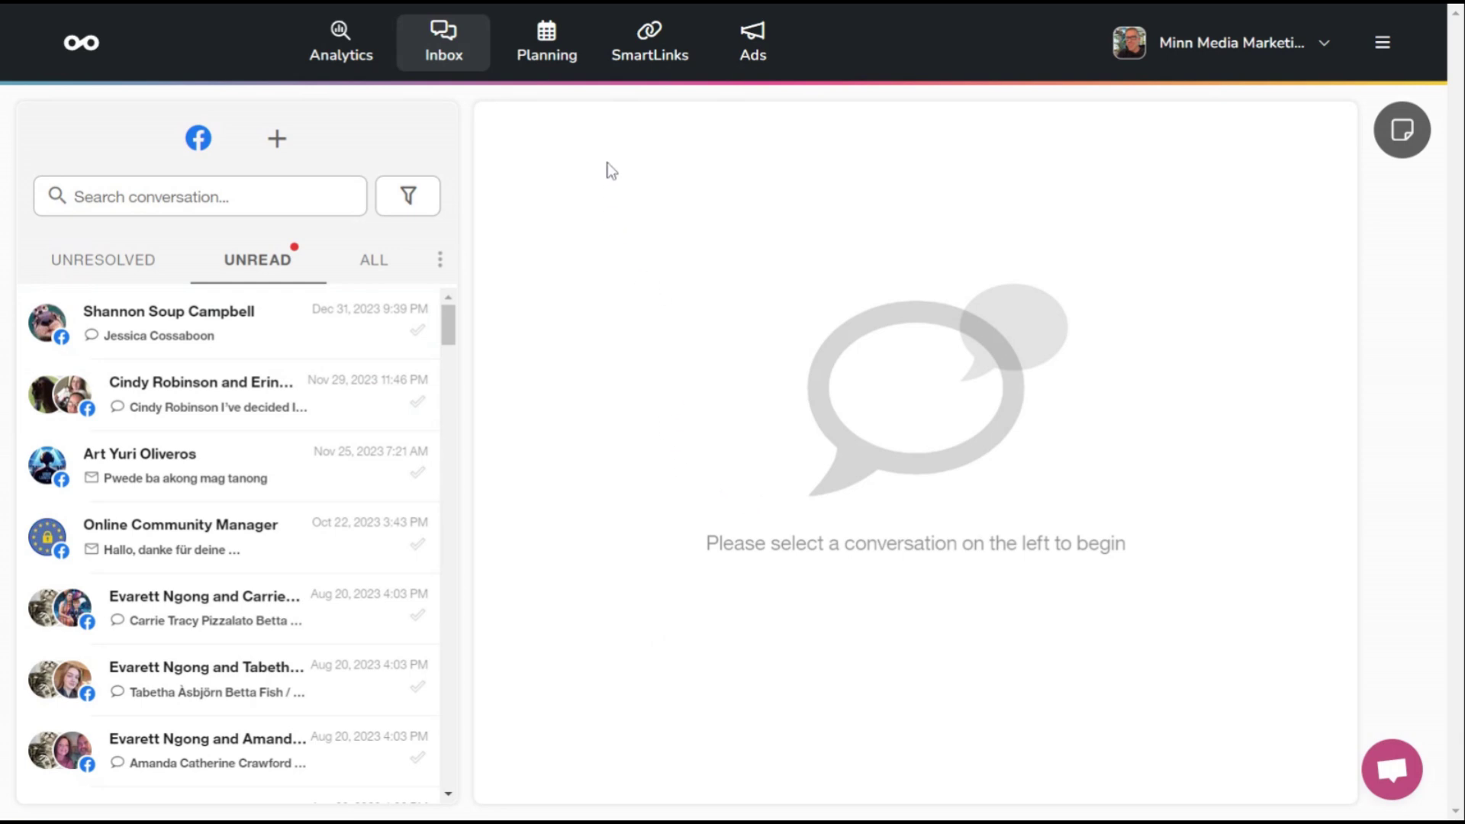
left_click(549, 46)
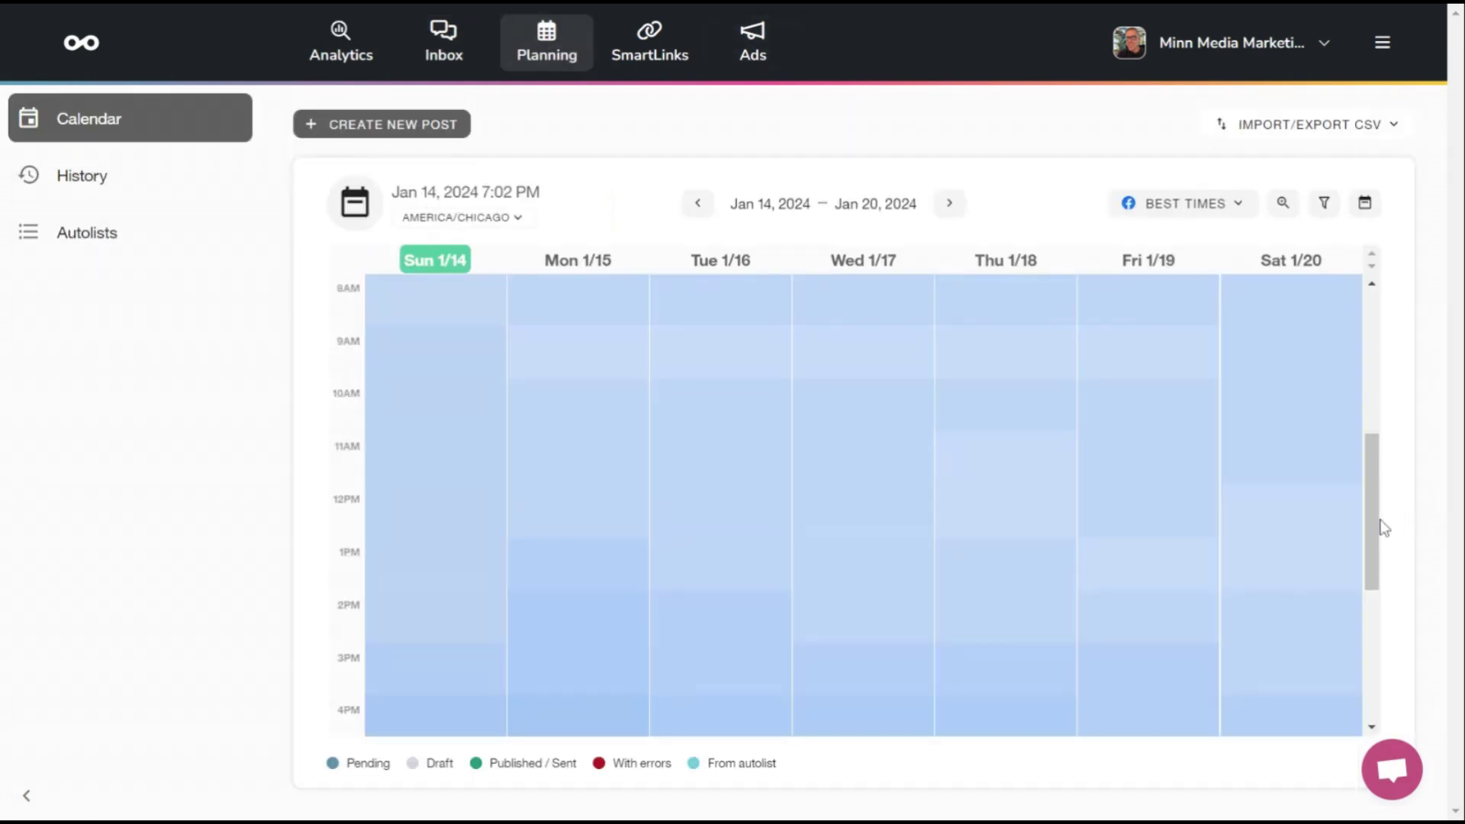
left_click_drag(1382, 527, 1266, 317)
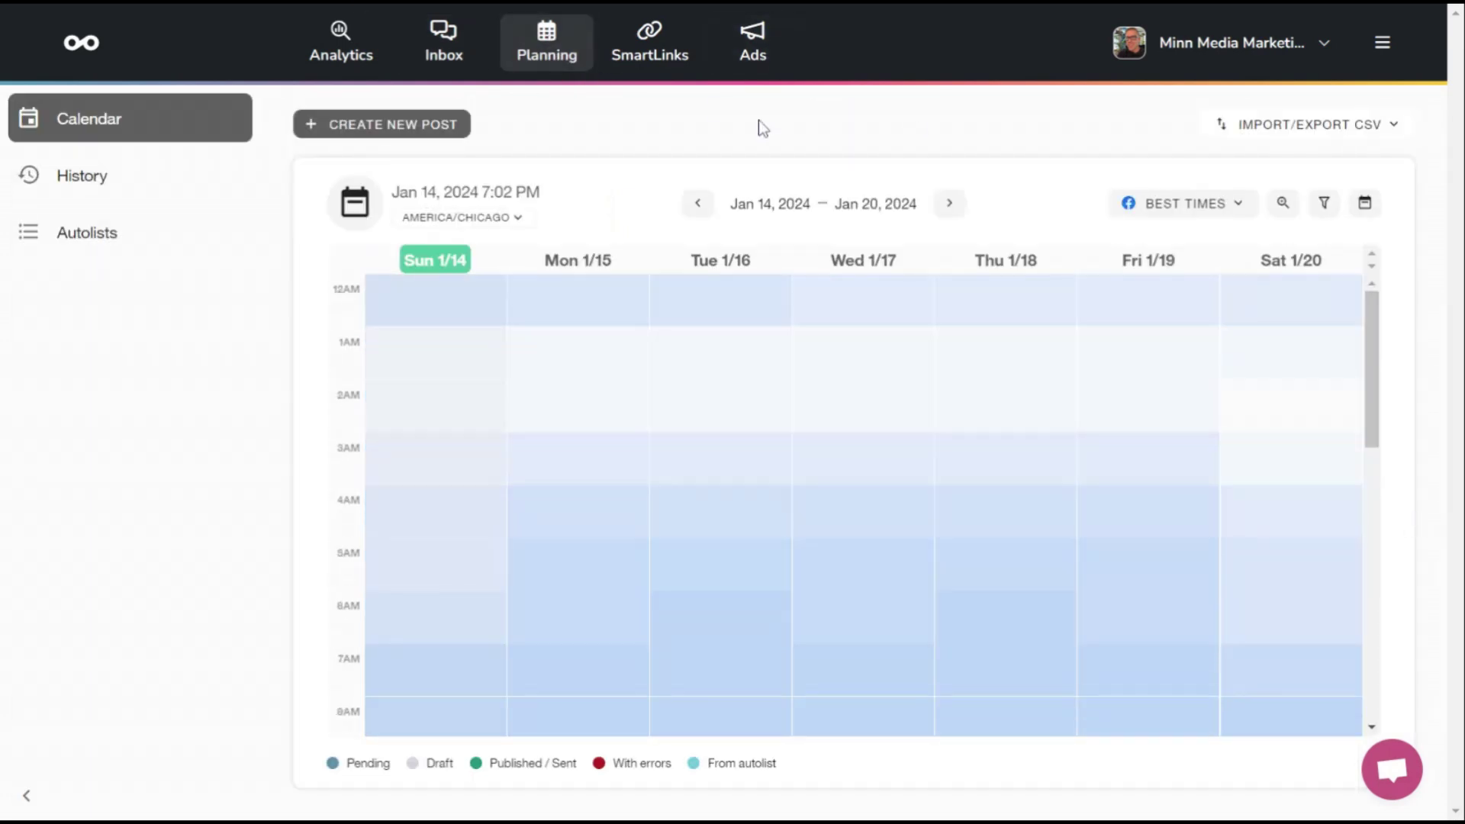